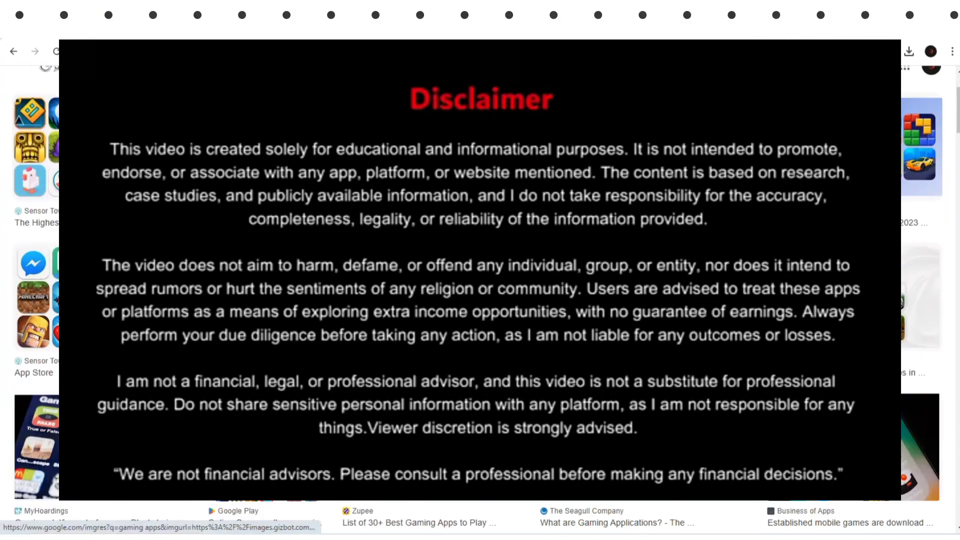
# Scroll through the 'gaming apps' image results in Google Images.
pyautogui.scroll(-5, 498, 263)
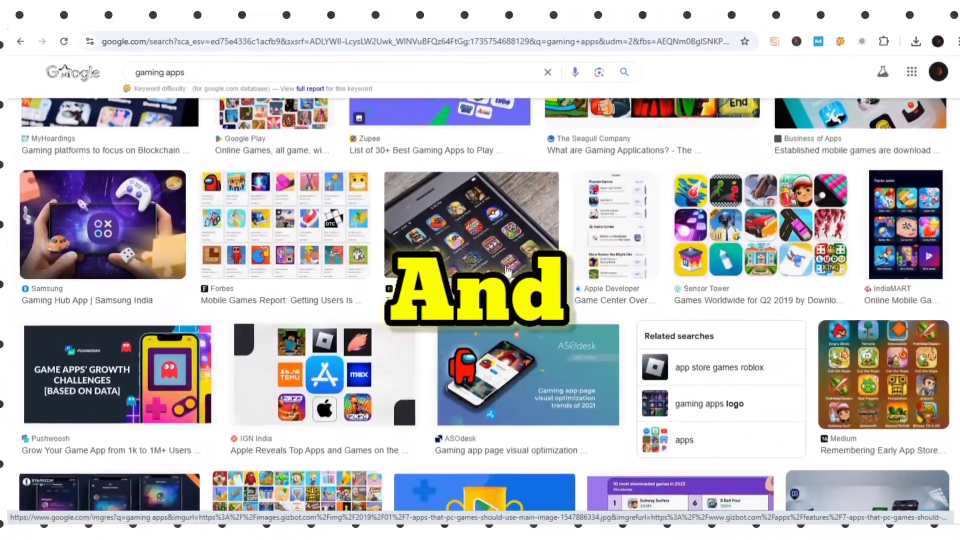
pyautogui.scroll(4, 497, 262)
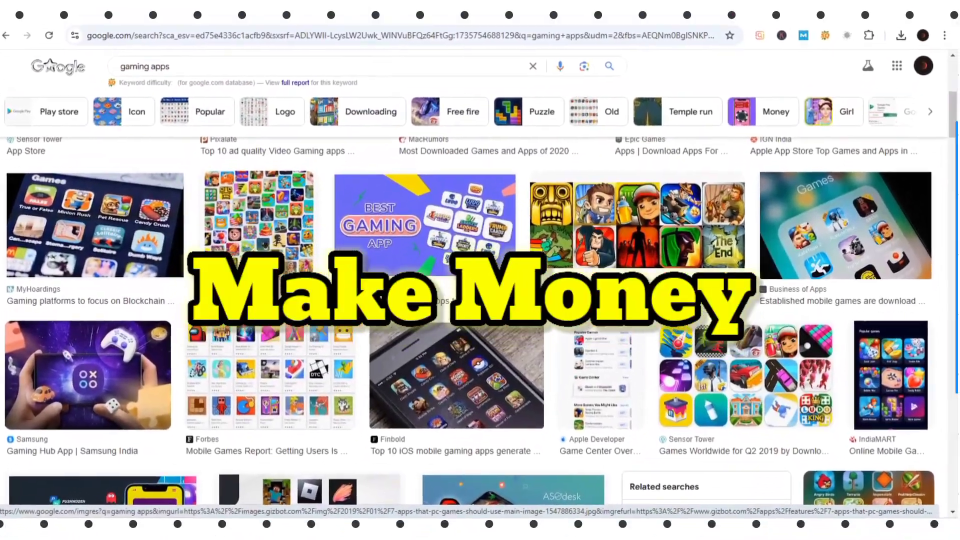
pyautogui.scroll(-2, 480, 300)
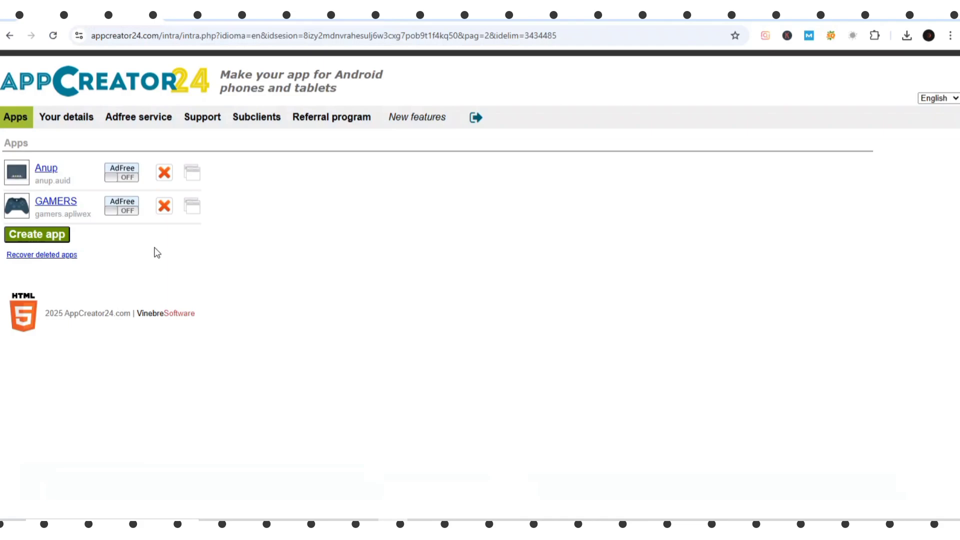
# Start a new app named 'Gameo', changing the autocompleted 'gameo' to a capital G.
pyautogui.click(50, 235)
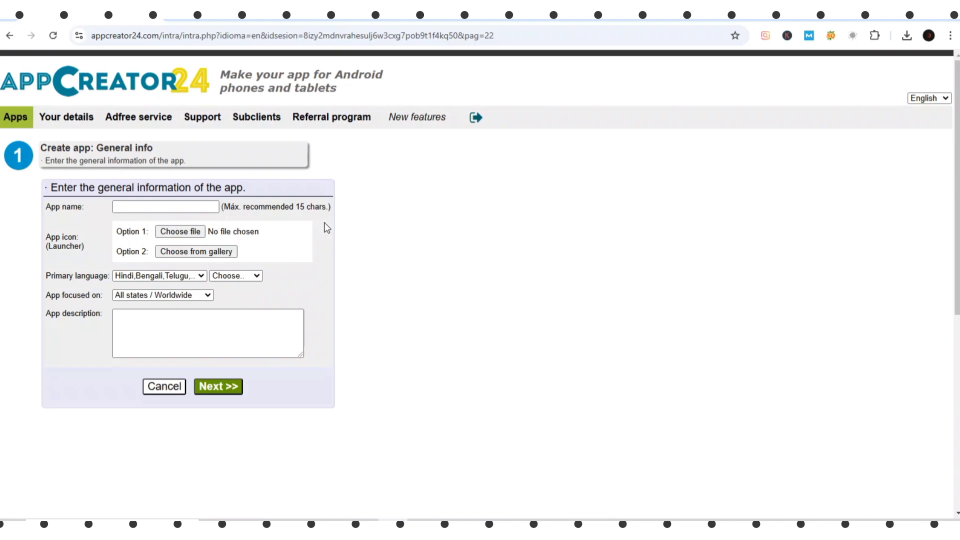
pyautogui.click(143, 207)
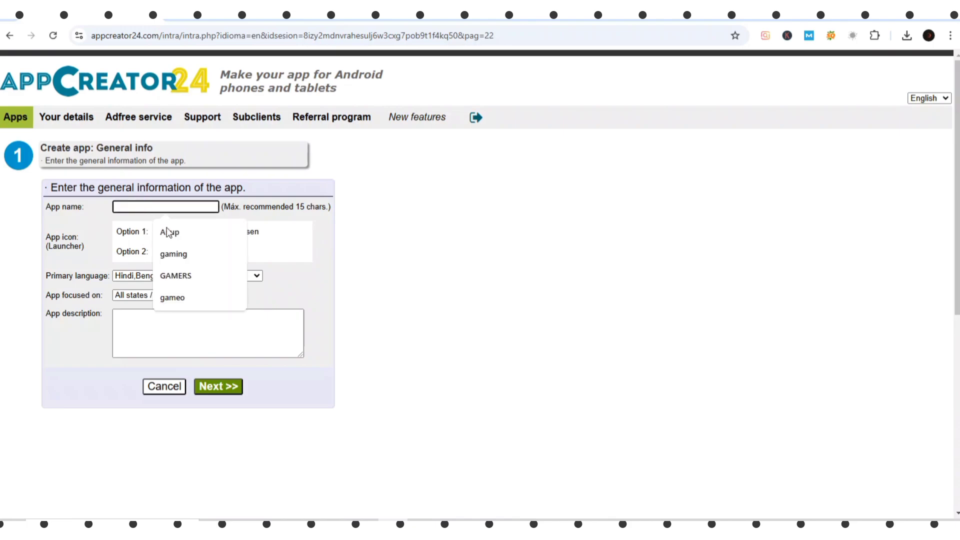
pyautogui.click(174, 298)
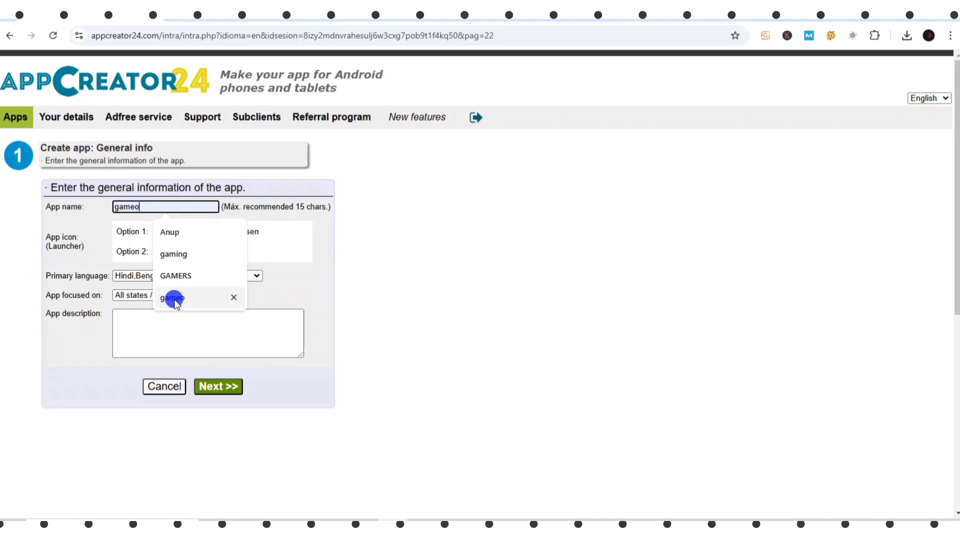
pyautogui.click(116, 207)
pyautogui.press('BackSpace')
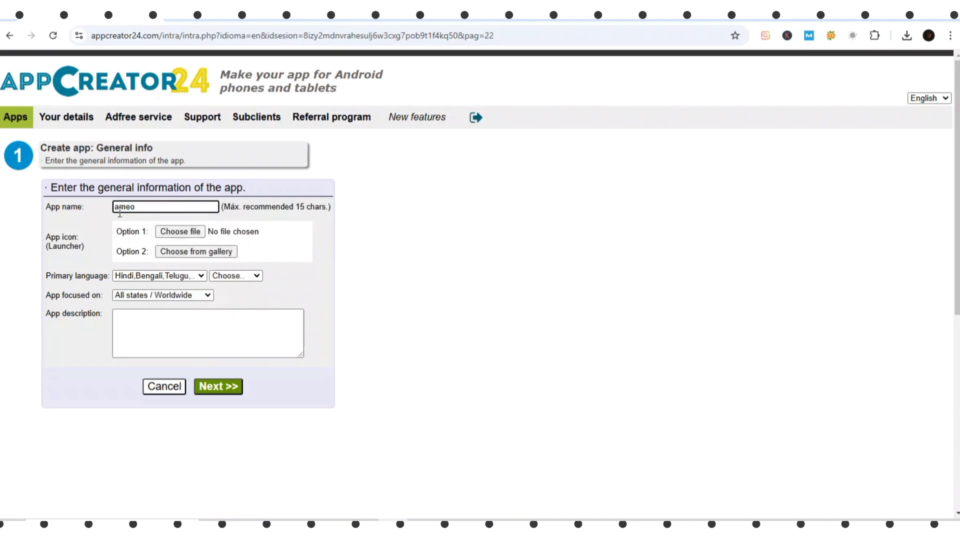
pyautogui.write('G')
# Choose the eye picture from the built-in gallery as the app icon.
pyautogui.click(195, 252)
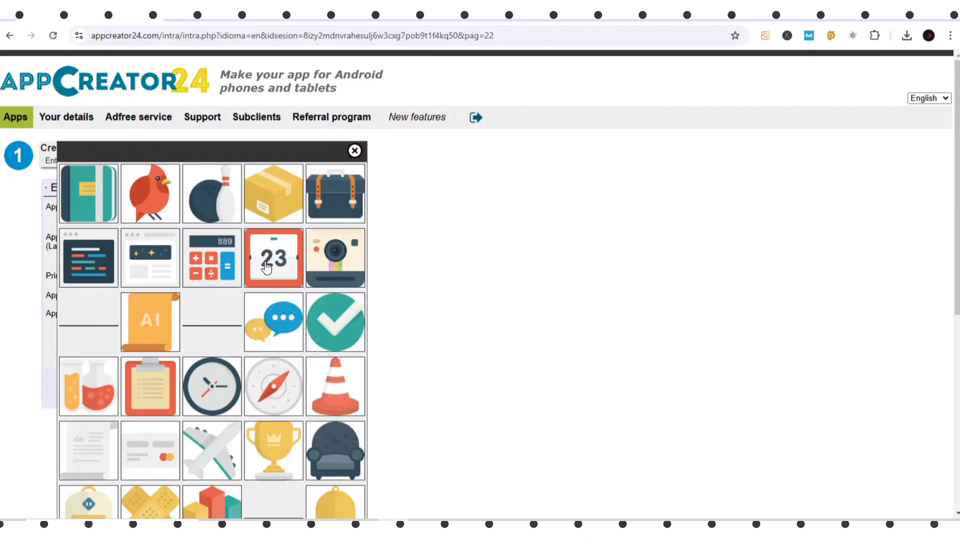
pyautogui.scroll(-3, 266, 267)
pyautogui.scroll(-3, 266, 267)
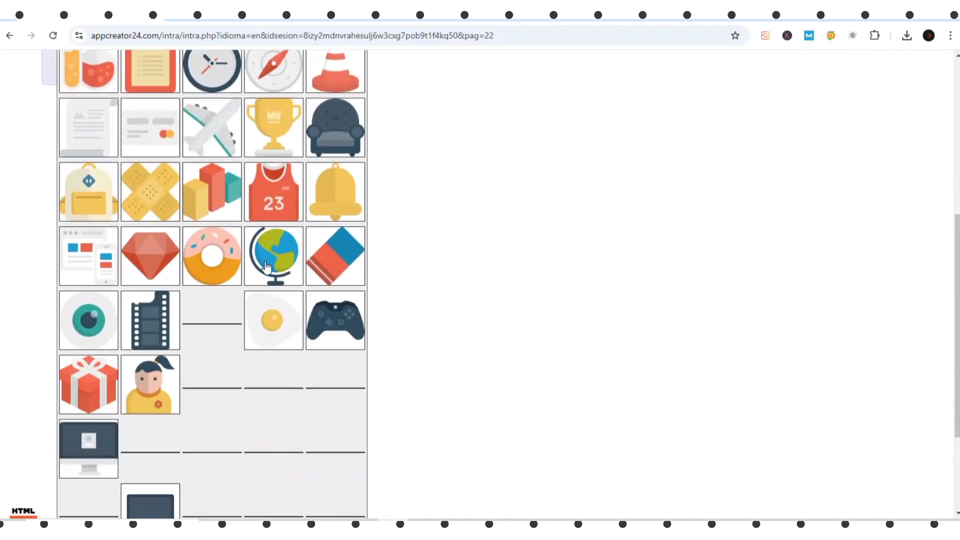
pyautogui.click(82, 319)
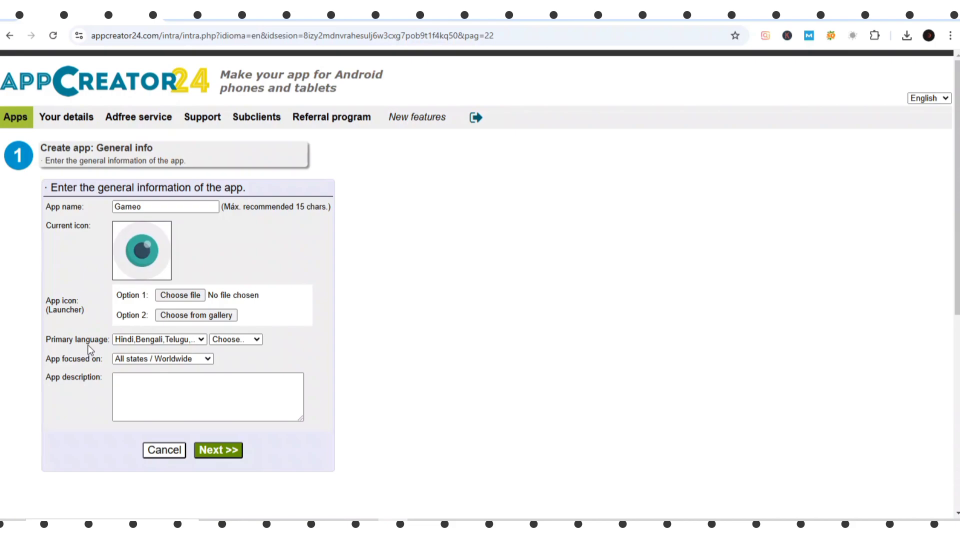
# Set the primary language to English and the description to 'All Abouts Game'.
pyautogui.click(161, 340)
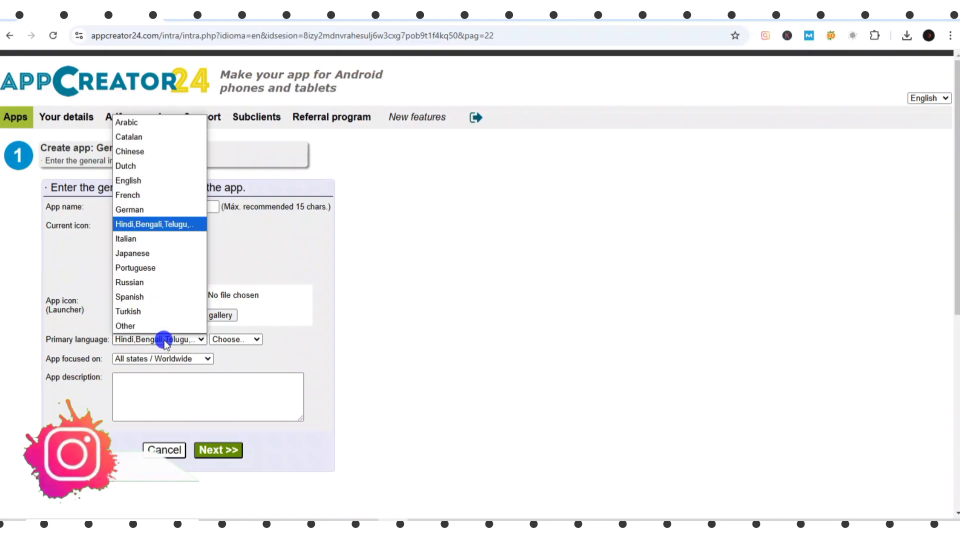
pyautogui.click(131, 182)
pyautogui.scroll(-2, 256, 338)
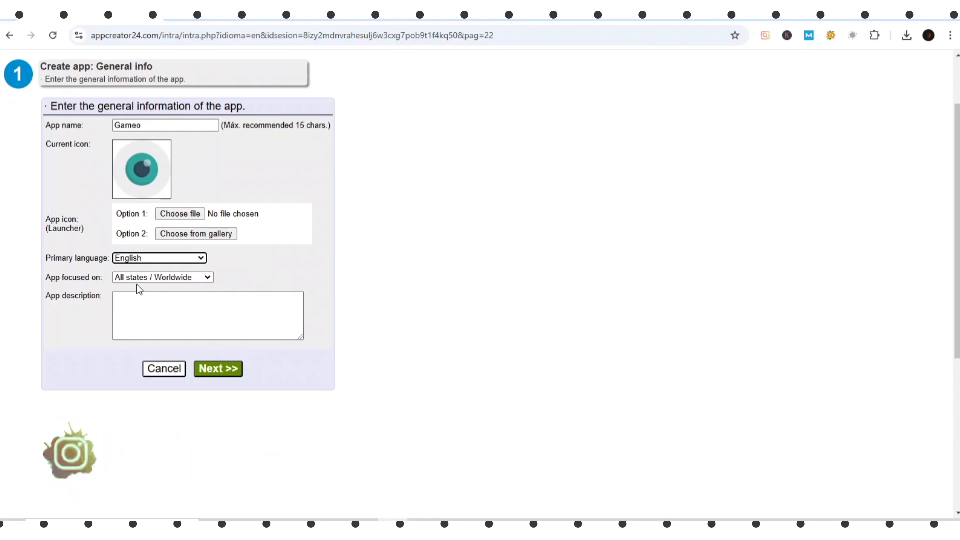
pyautogui.click(163, 300)
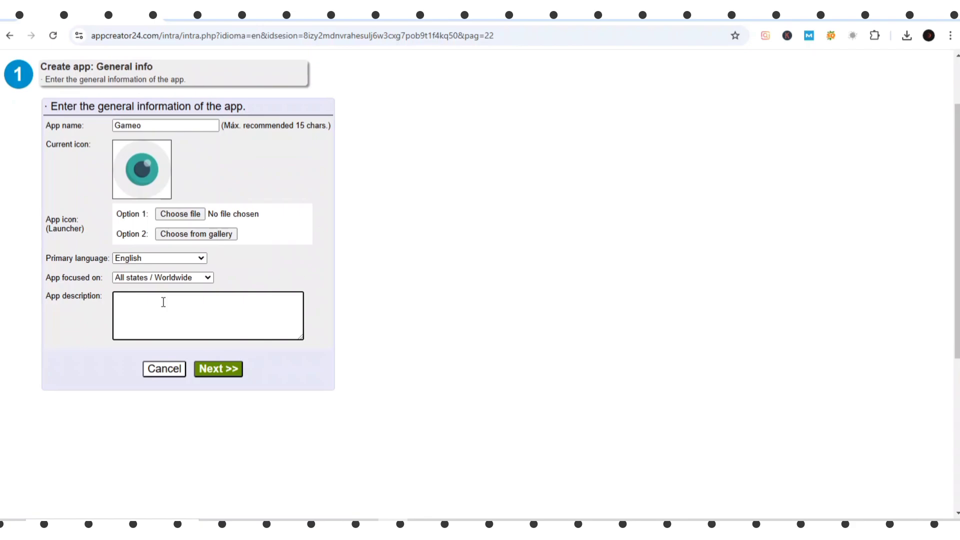
pyautogui.write('All A')
pyautogui.write('bouts ')
pyautogui.write('Game')
# Save the general info, pick the Blue style, and create Gameo as an empty app.
pyautogui.click(232, 371)
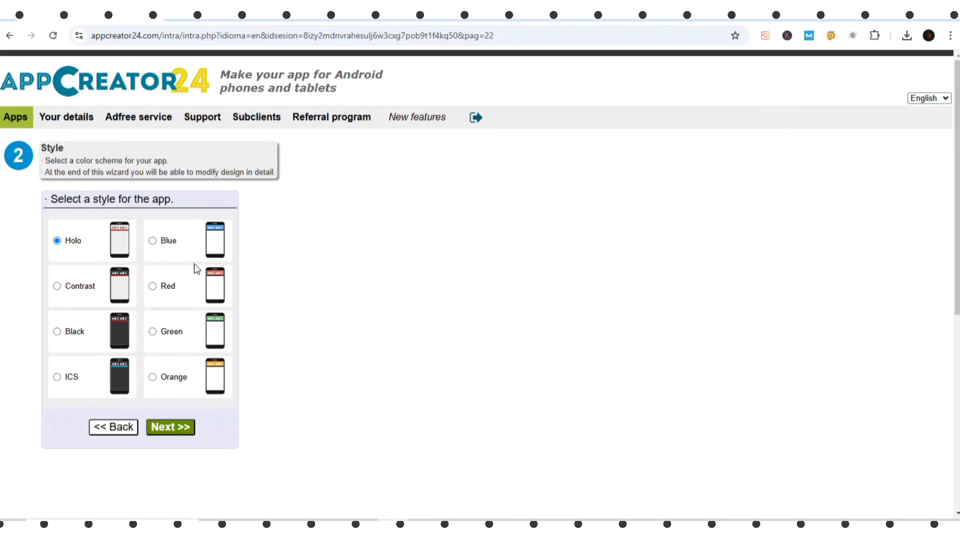
pyautogui.click(152, 242)
pyautogui.click(170, 427)
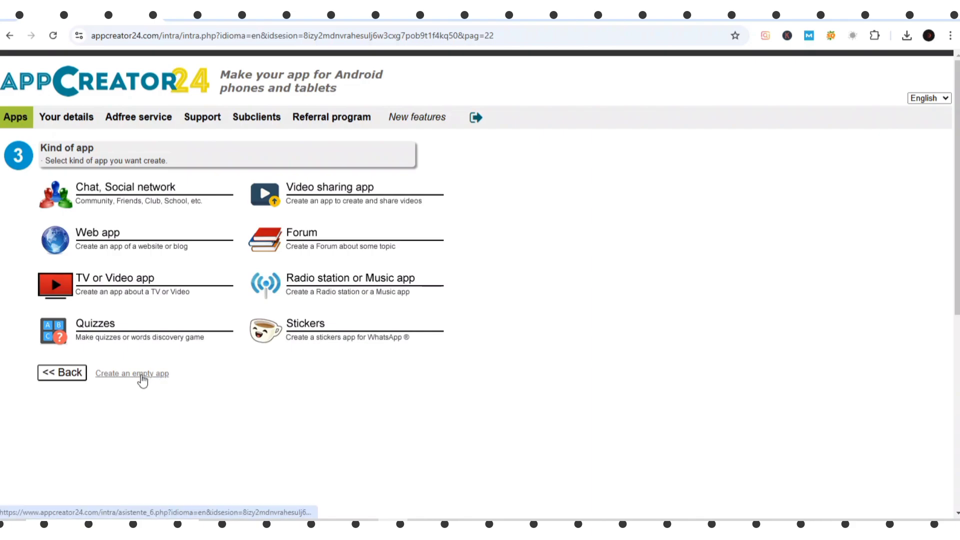
pyautogui.click(137, 374)
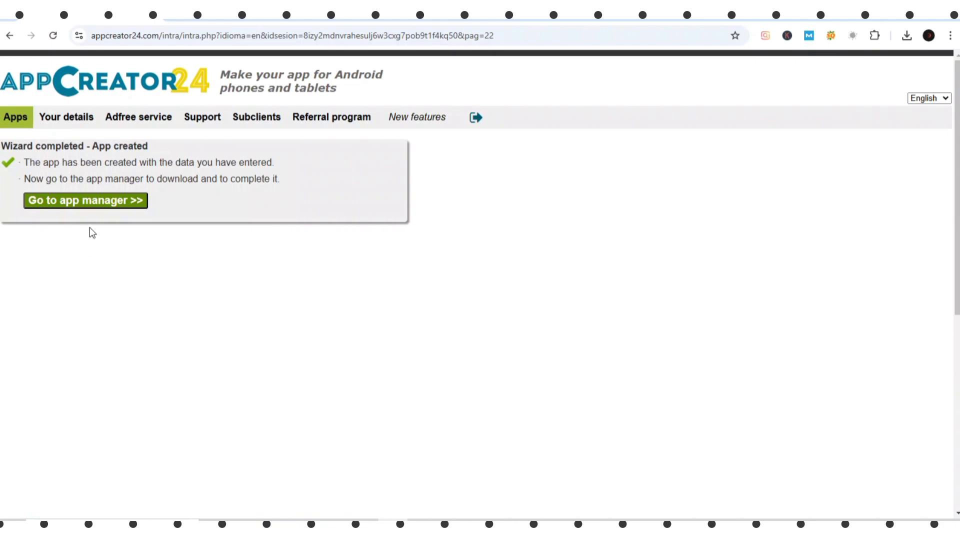
# In Gameo's app manager, create a new section of type Game.
pyautogui.click(102, 205)
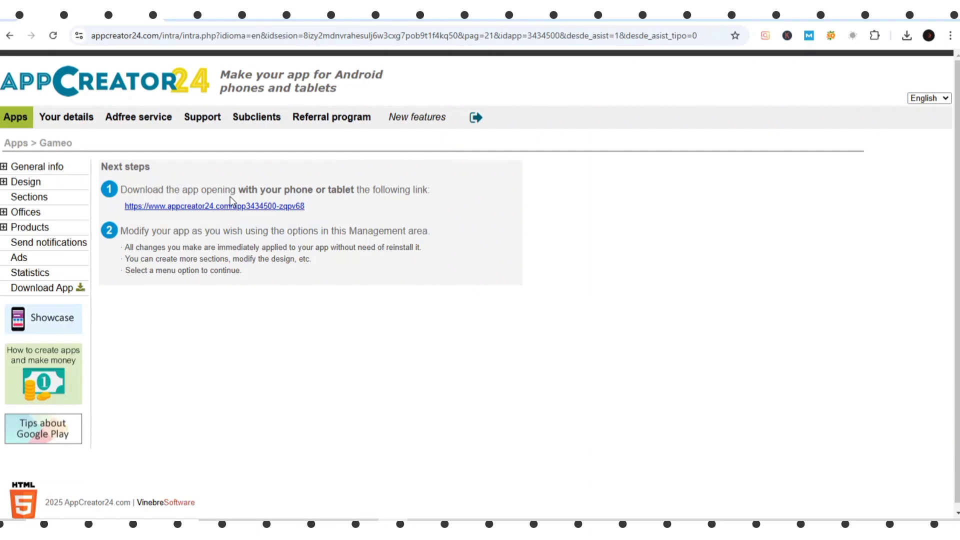
pyautogui.click(33, 198)
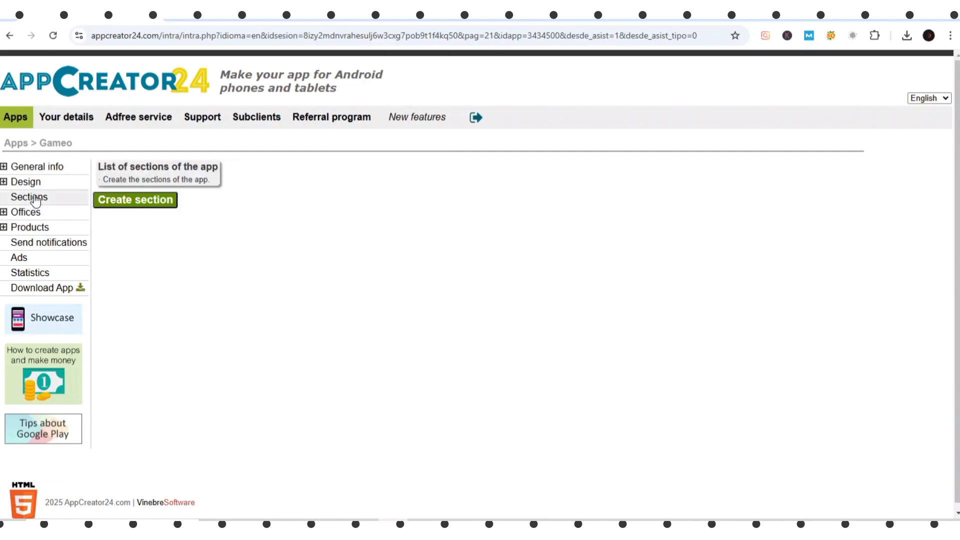
pyautogui.click(135, 205)
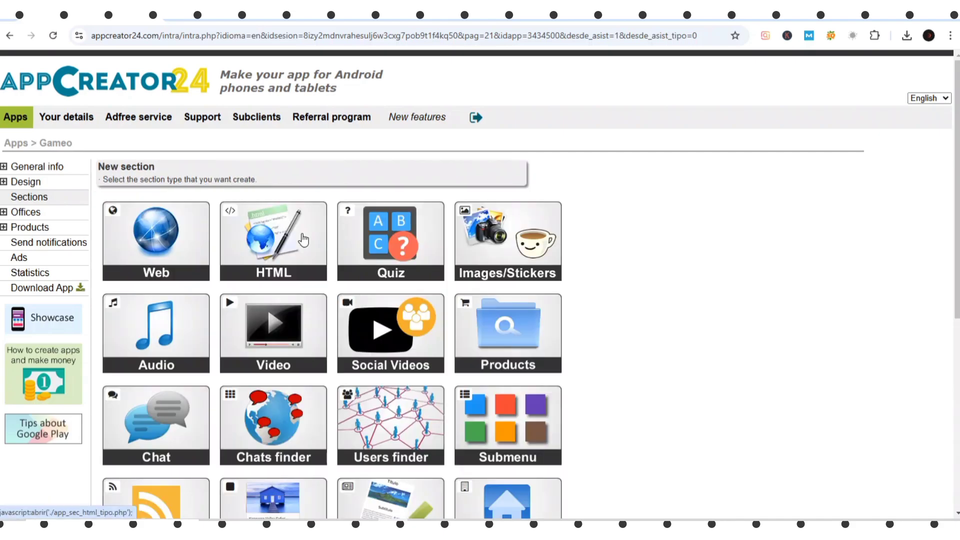
pyautogui.scroll(-3, 303, 240)
pyautogui.scroll(-3, 303, 240)
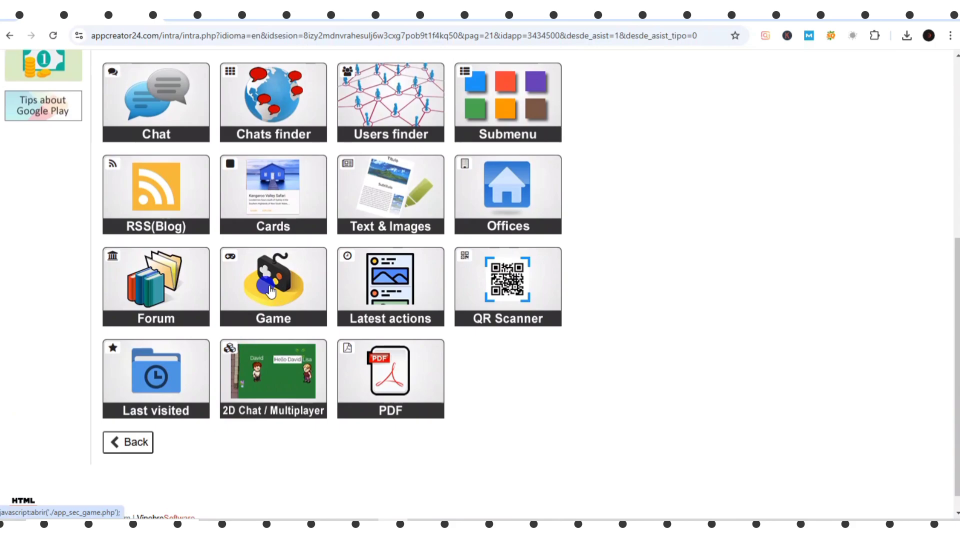
pyautogui.click(269, 290)
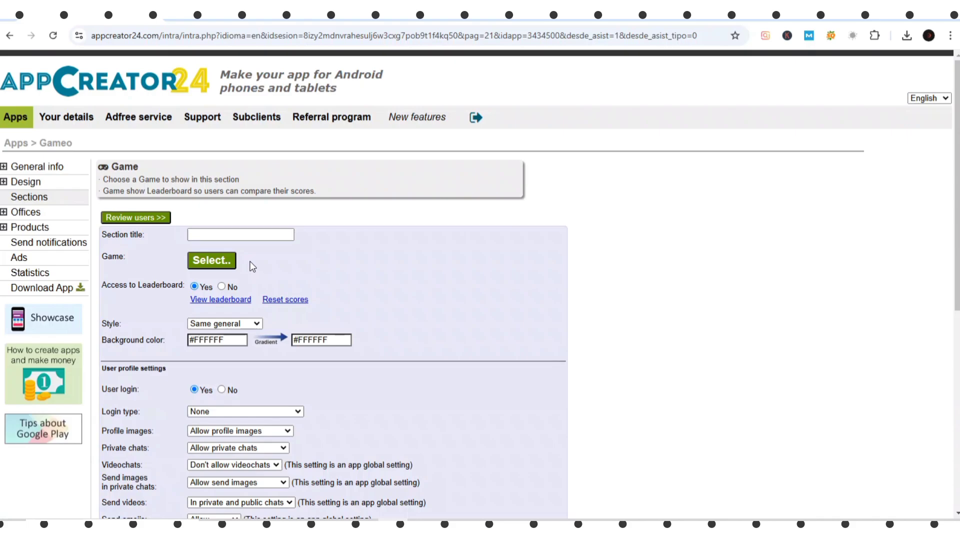
# Copy 'Giant Rabbit Run' from the game list and paste it as the section title.
pyautogui.click(211, 261)
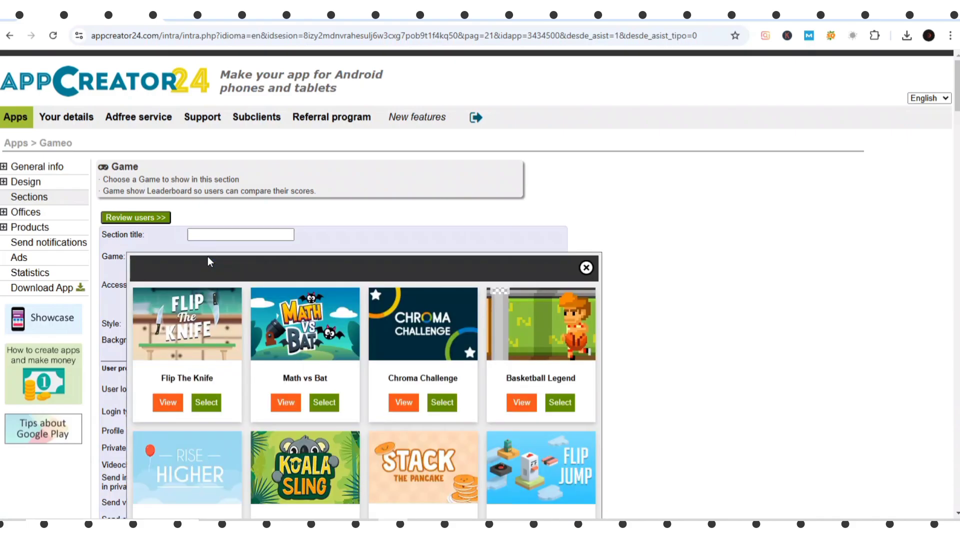
pyautogui.scroll(-4, 290, 322)
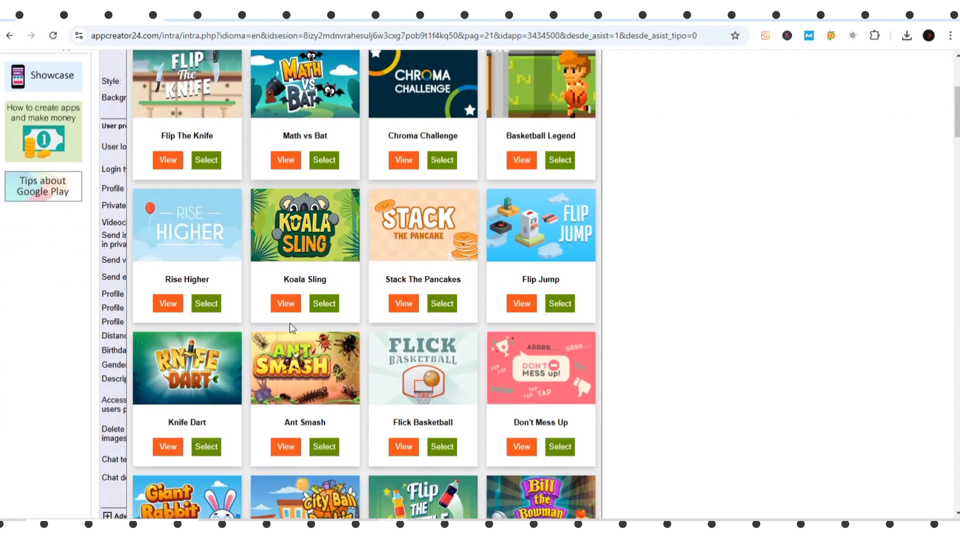
pyautogui.scroll(-2, 292, 327)
pyautogui.scroll(-3, 292, 328)
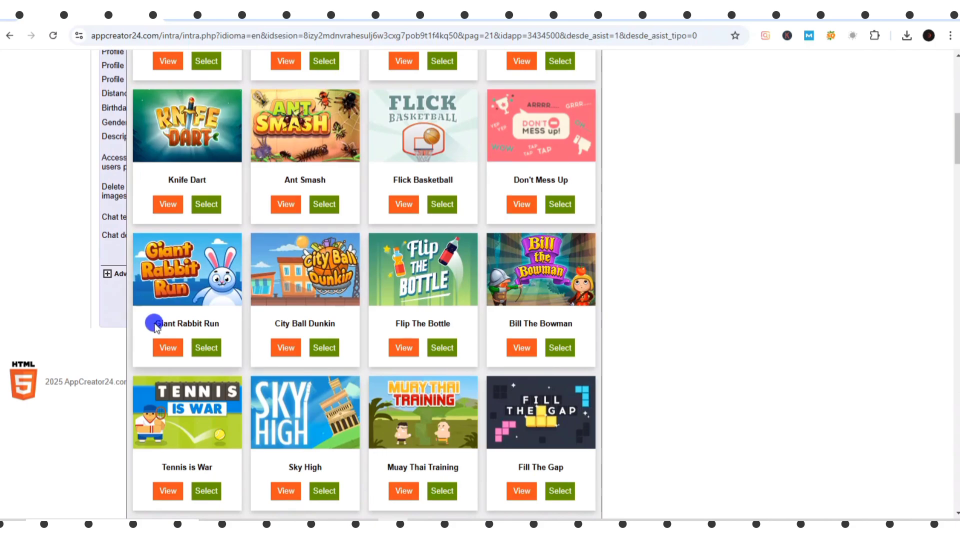
pyautogui.moveTo(154, 323); pyautogui.dragTo(230, 325)
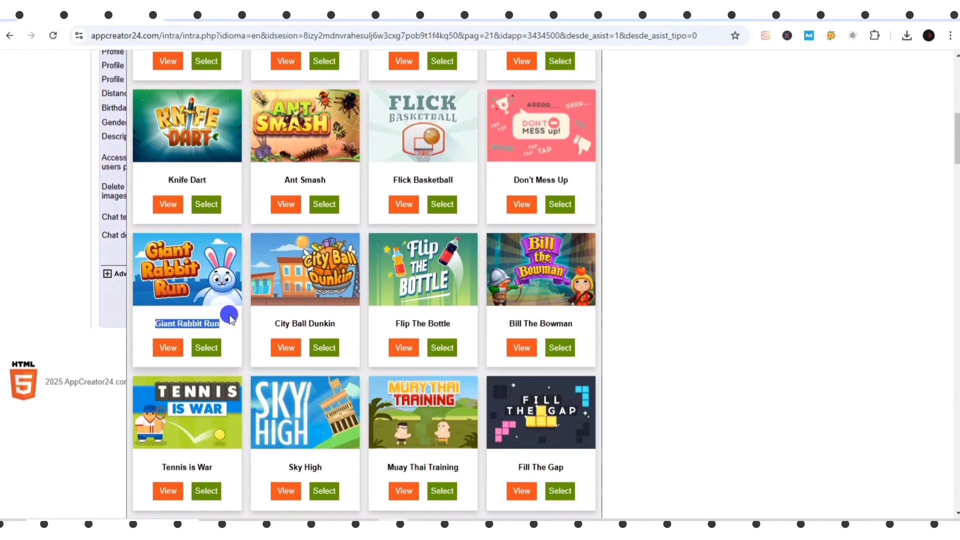
pyautogui.scroll(6, 228, 320)
pyautogui.click(240, 72)
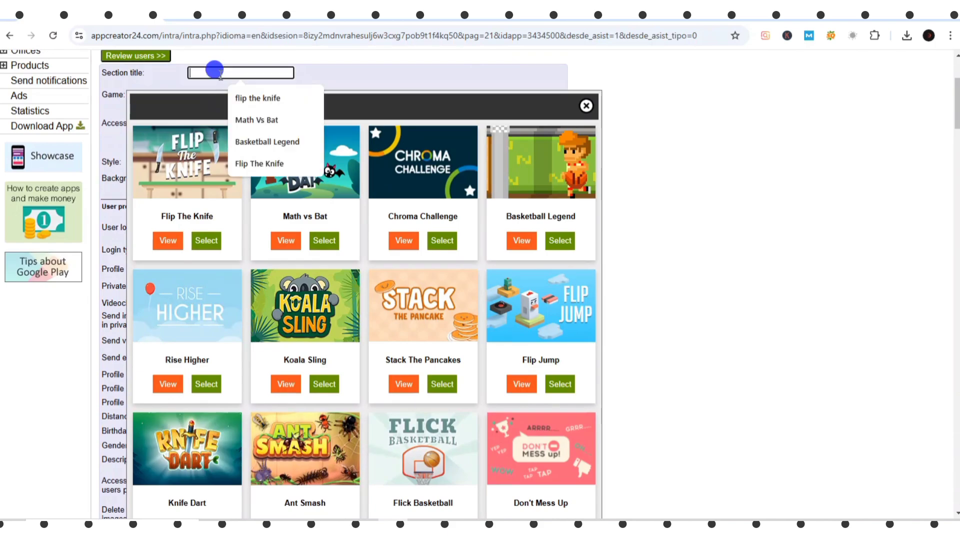
pyautogui.write('Giant Rabbit Run')
# Select Giant Rabbit Run as the game, turn off leaderboard and user login, and save.
pyautogui.scroll(-1, 251, 179)
pyautogui.scroll(-3, 251, 178)
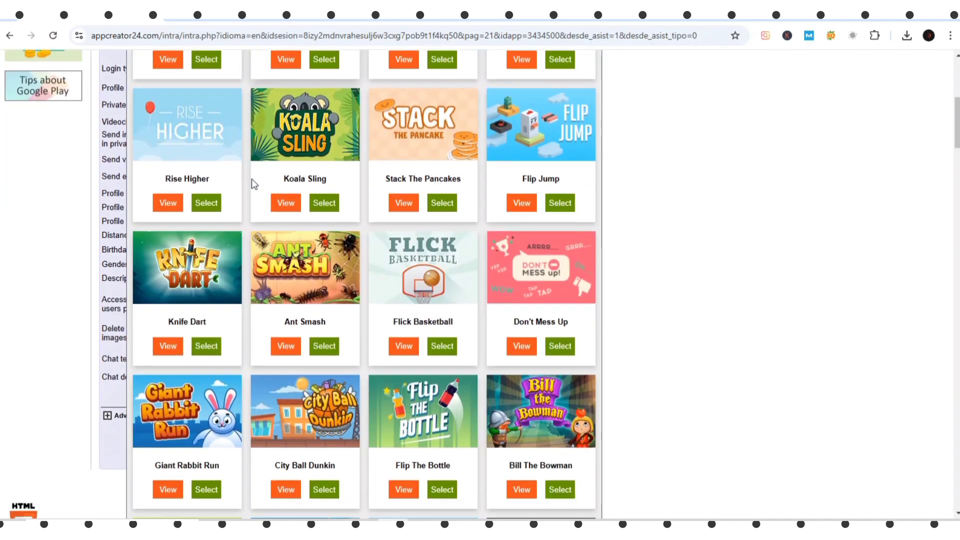
pyautogui.scroll(-3, 193, 326)
pyautogui.click(205, 347)
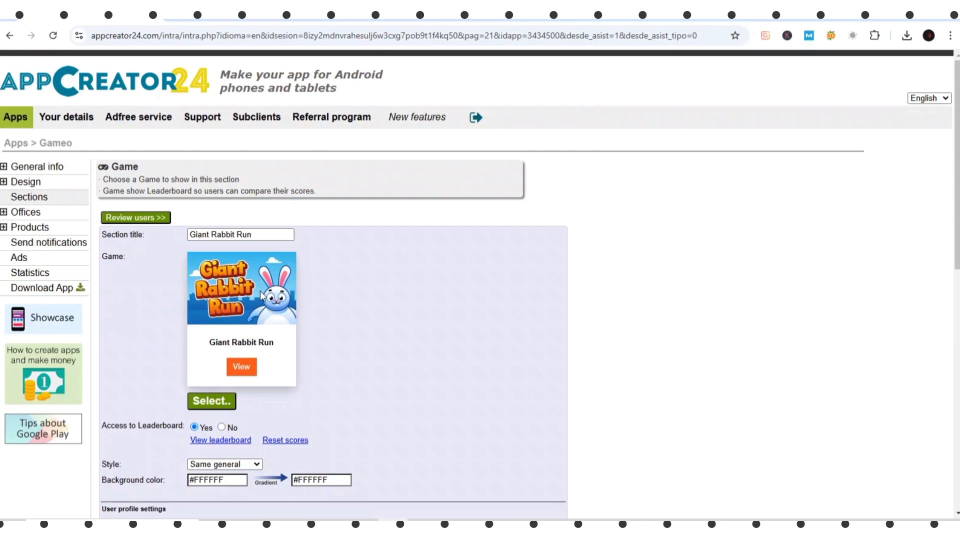
pyautogui.scroll(-2, 261, 295)
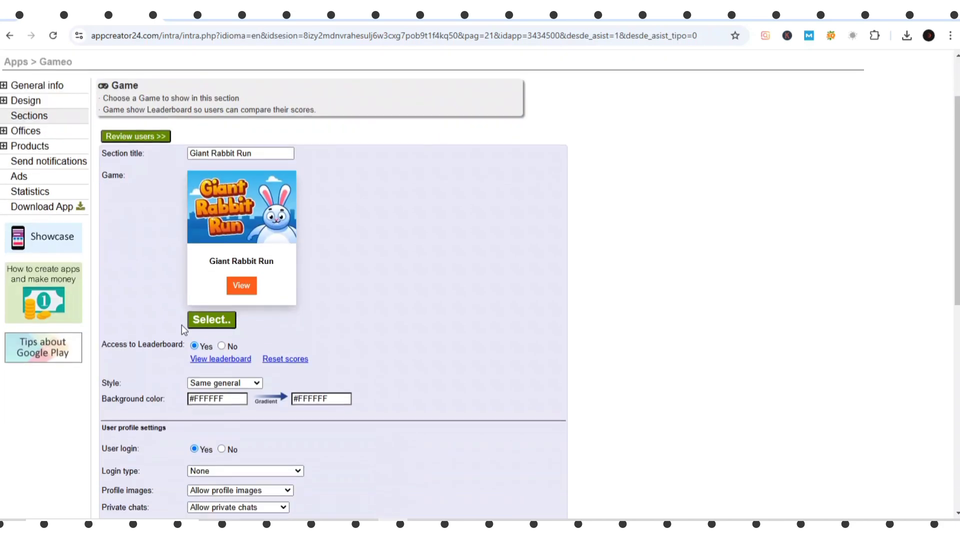
pyautogui.click(221, 346)
pyautogui.scroll(-2, 246, 342)
pyautogui.click(222, 355)
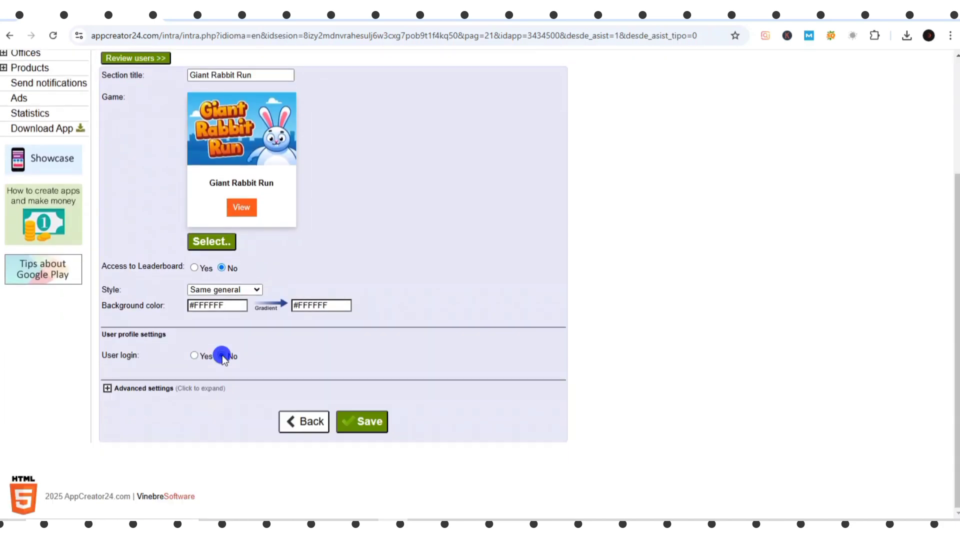
pyautogui.click(365, 421)
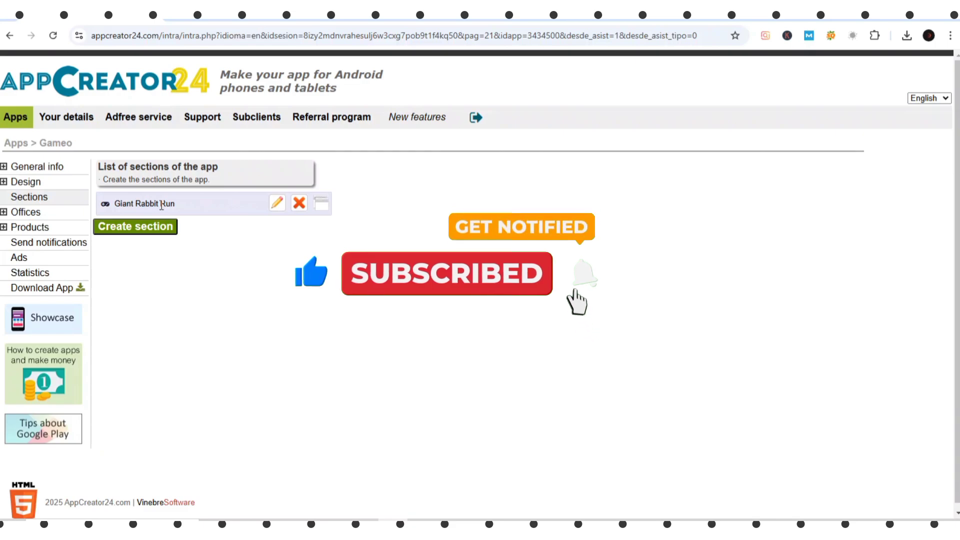
# Start a new Game section and paste 'Flip The Knife' as its title.
pyautogui.click(136, 228)
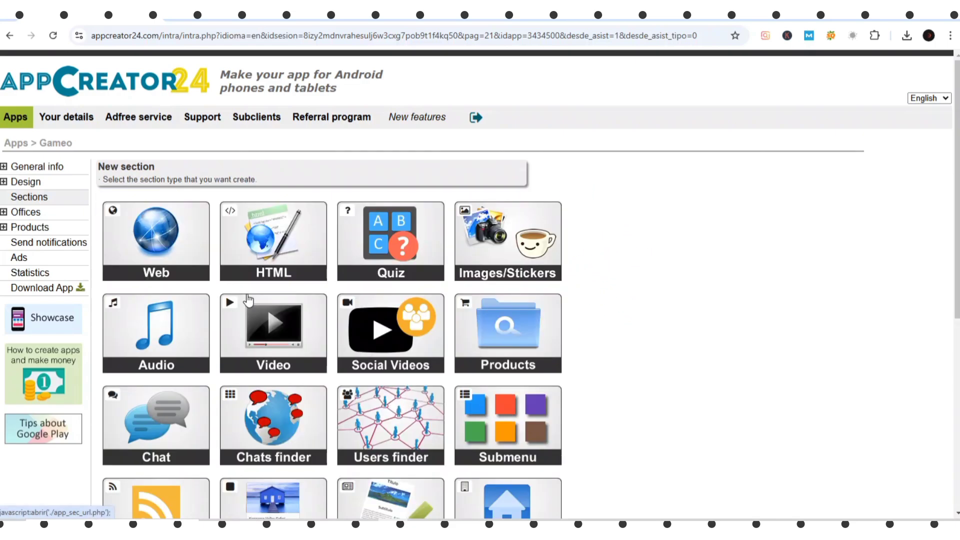
pyautogui.scroll(-5, 248, 299)
pyautogui.scroll(-1, 266, 292)
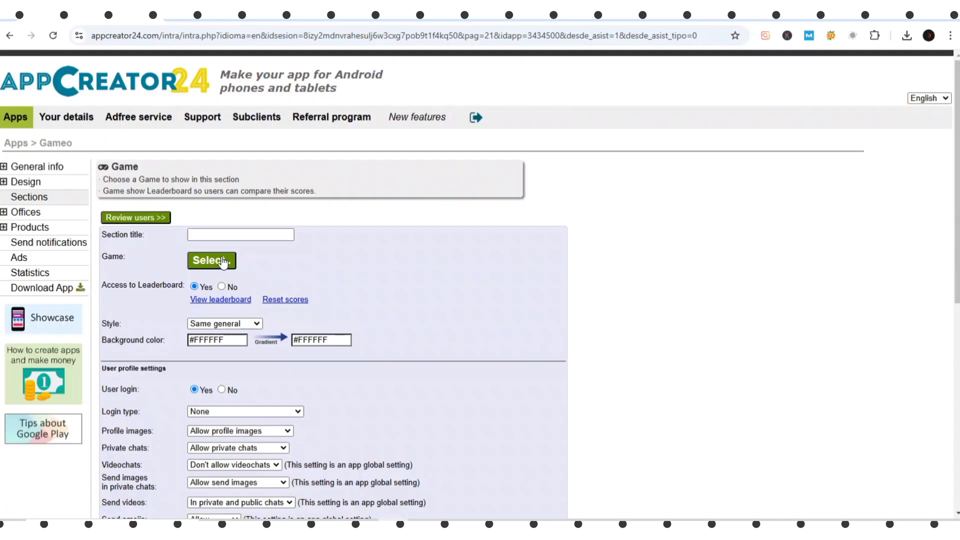
pyautogui.click(219, 264)
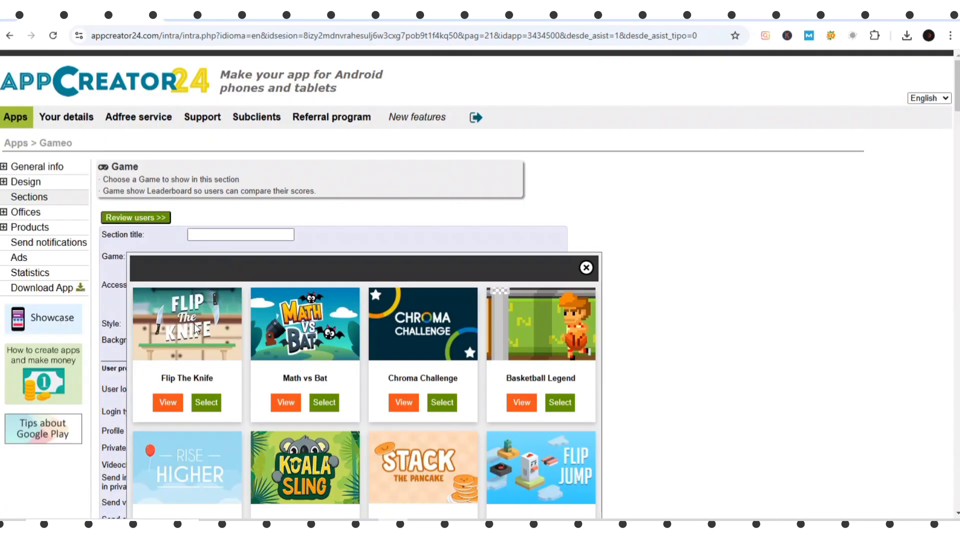
pyautogui.moveTo(161, 378); pyautogui.dragTo(226, 378)
pyautogui.hotkey('ctrl', 'c')
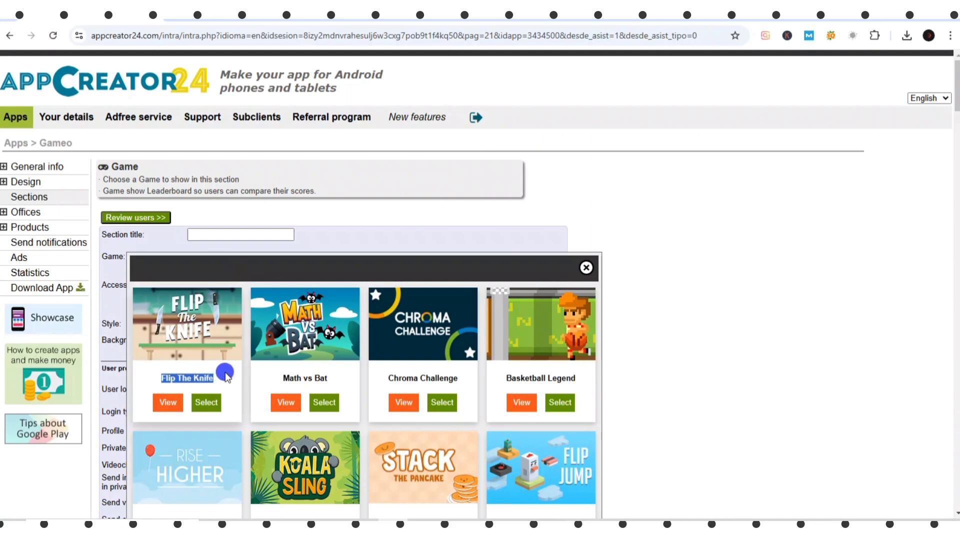
pyautogui.click(200, 234)
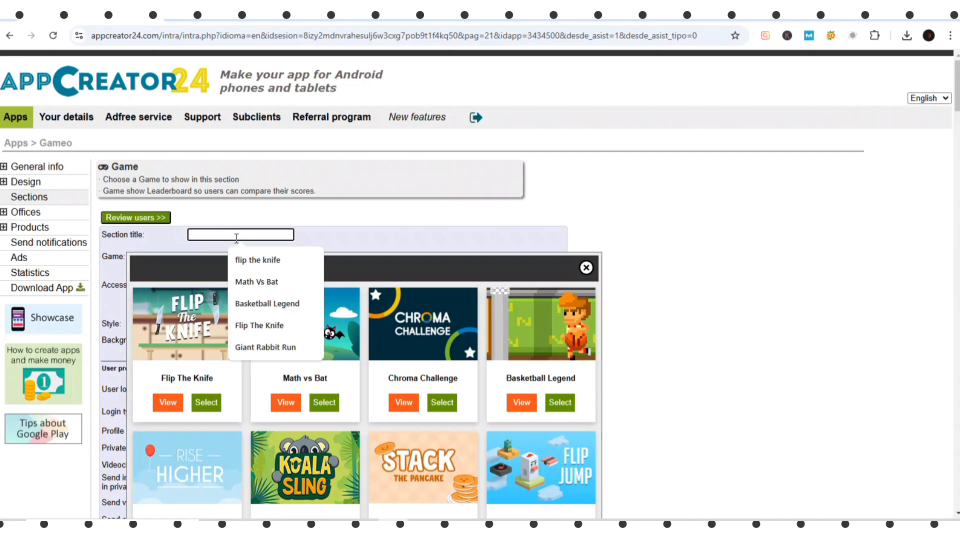
pyautogui.hotkey('ctrl', 'v')
# Choose Flip The Knife as the game, turn off leaderboard and user login, then save.
pyautogui.click(204, 404)
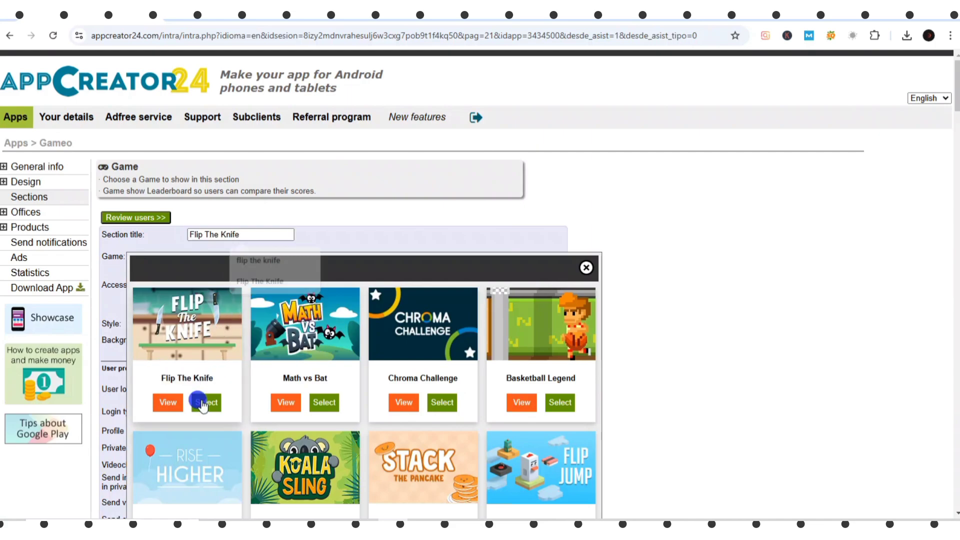
pyautogui.scroll(-2, 217, 393)
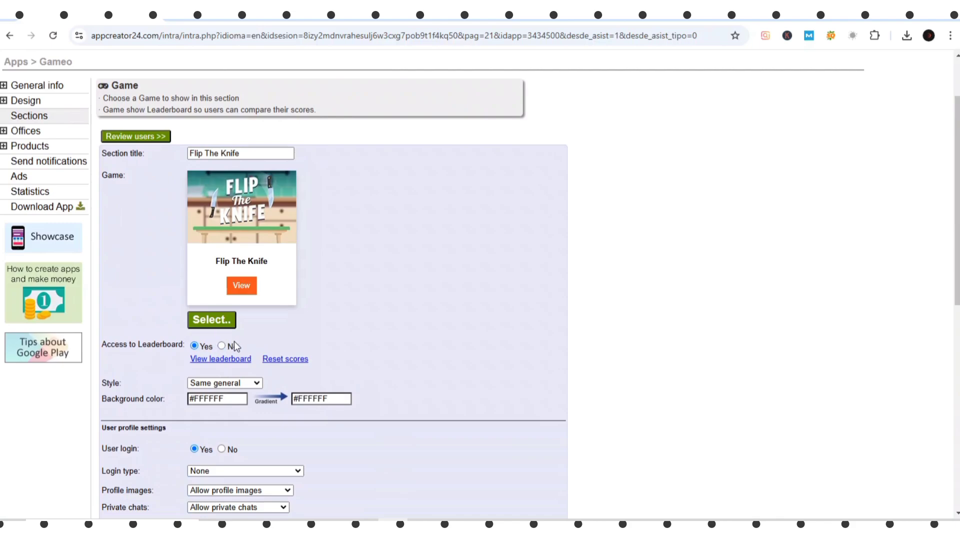
pyautogui.click(221, 346)
pyautogui.scroll(-3, 253, 343)
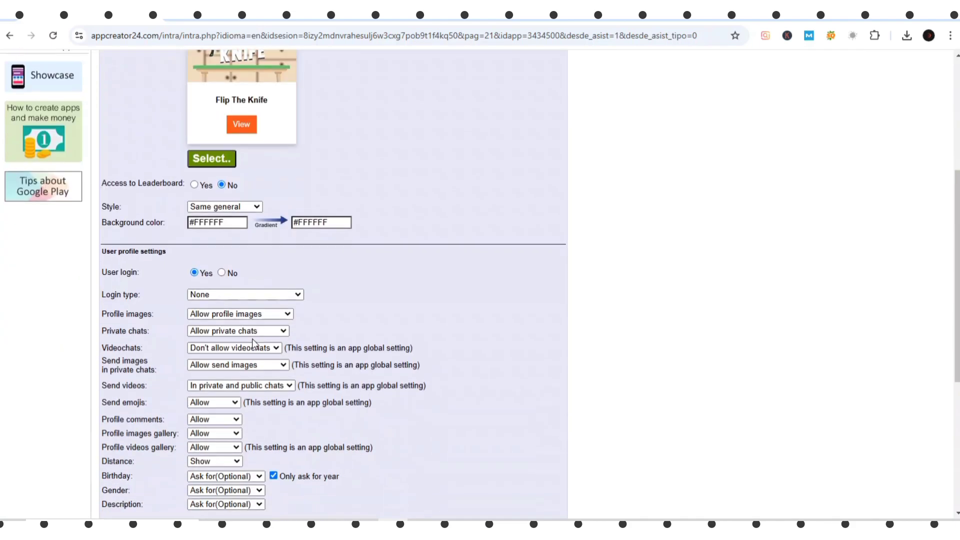
pyautogui.click(222, 273)
pyautogui.click(359, 422)
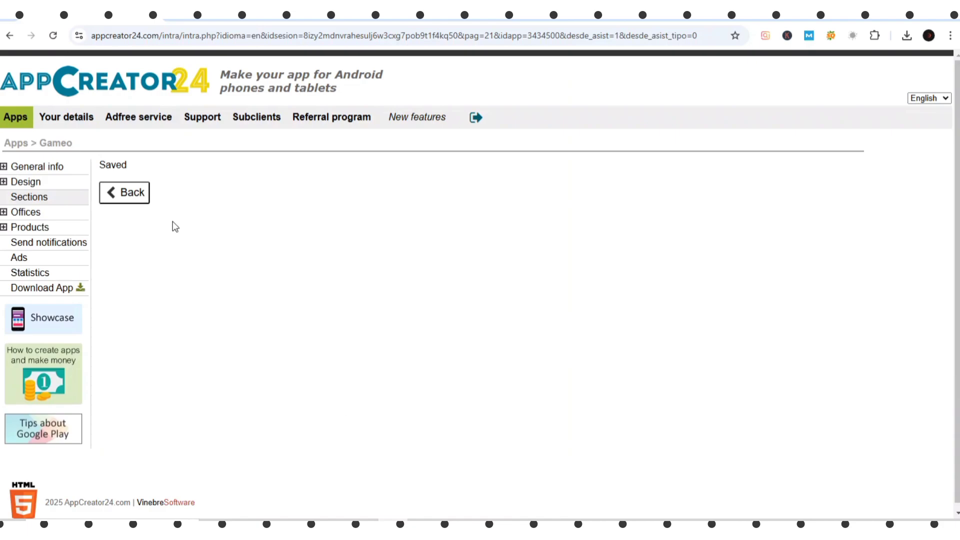
pyautogui.click(103, 195)
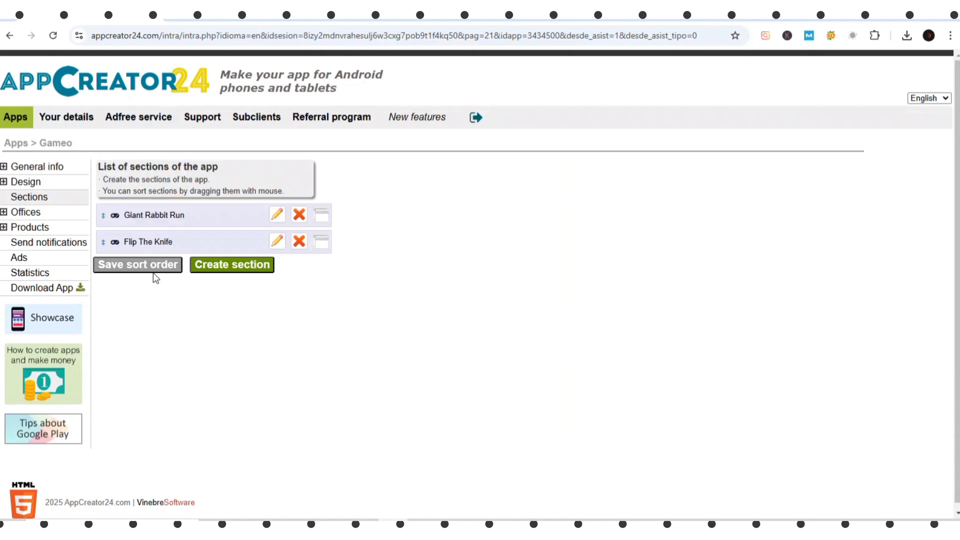
# Start another Game section and copy the Basketball Legend name from the game list.
pyautogui.click(211, 271)
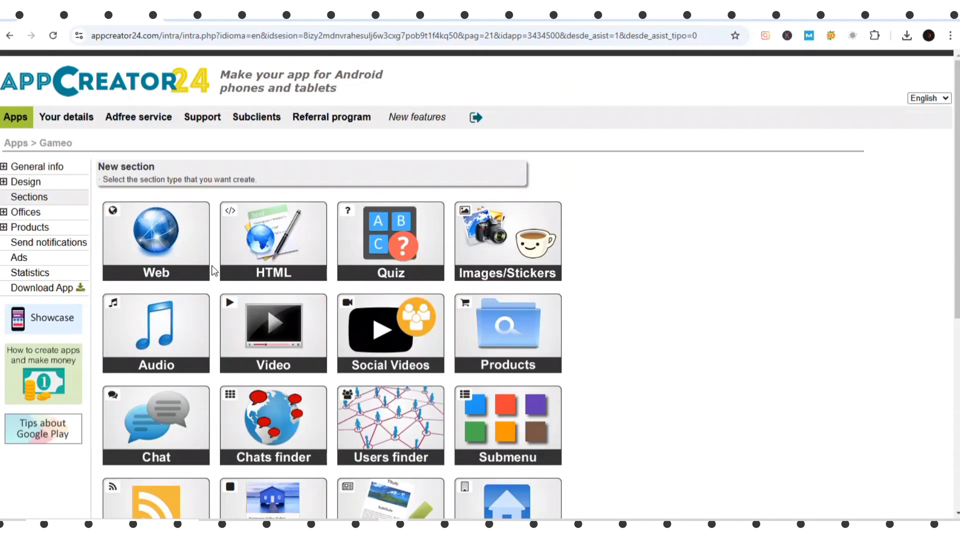
pyautogui.scroll(-5, 265, 301)
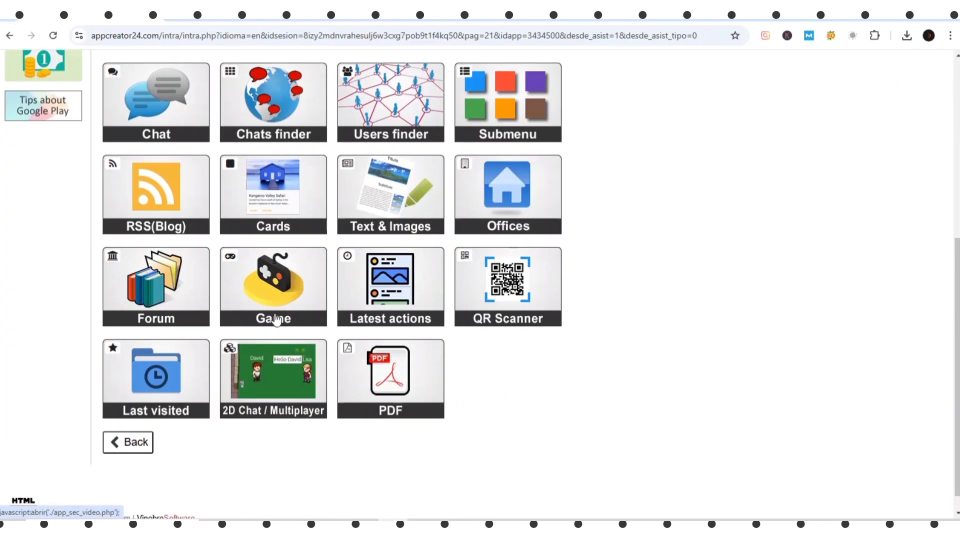
pyautogui.click(261, 289)
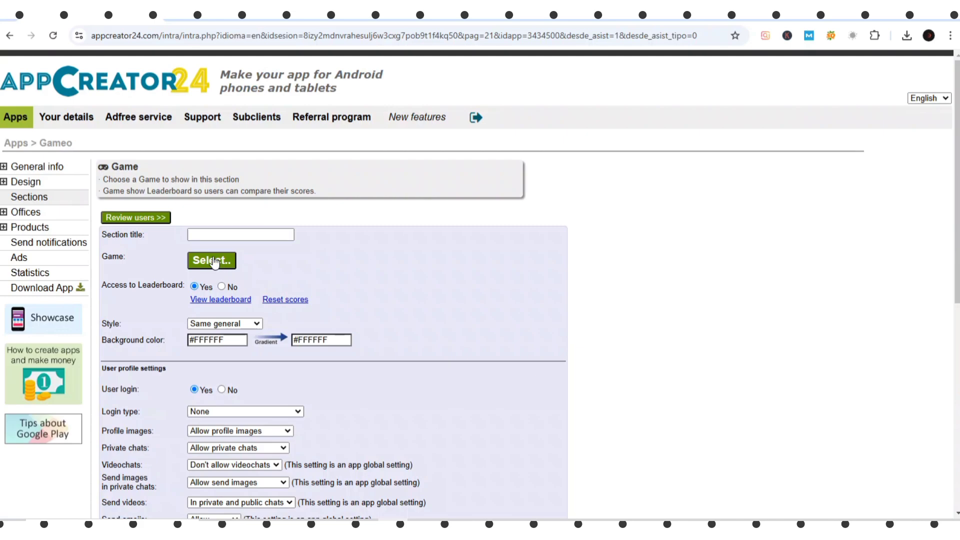
pyautogui.click(214, 261)
pyautogui.scroll(-1, 340, 325)
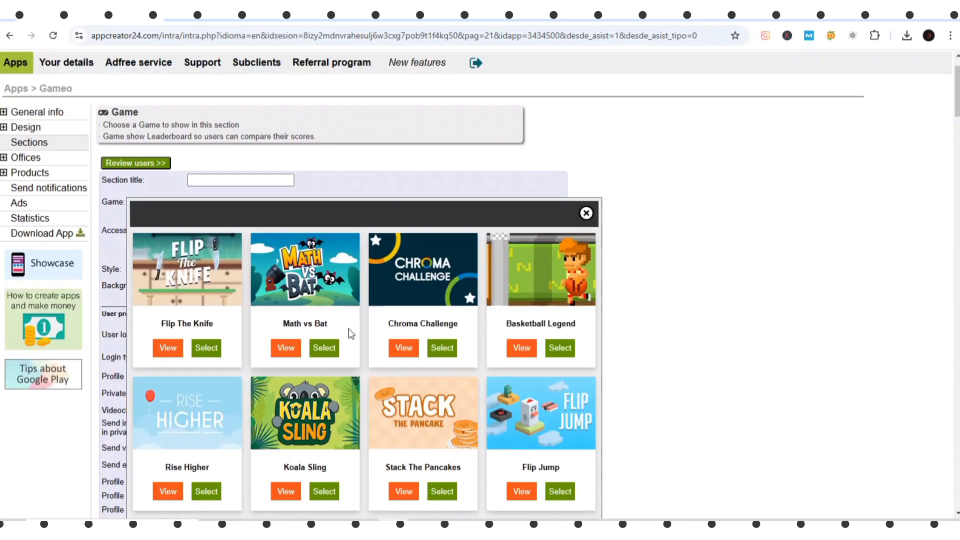
pyautogui.scroll(-1, 351, 334)
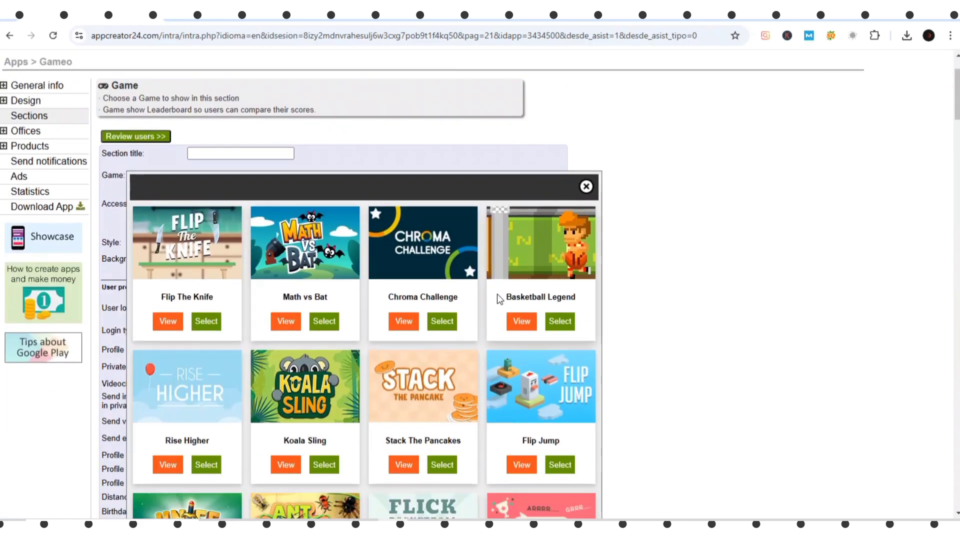
pyautogui.moveTo(498, 295); pyautogui.dragTo(584, 290)
pyautogui.hotkey('ctrl', 'c')
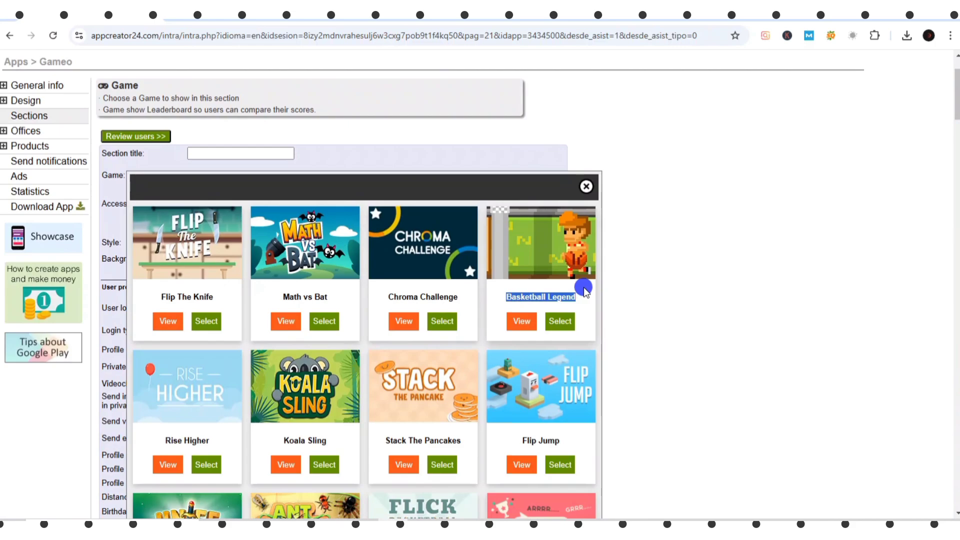
# Choose Basketball Legend, paste it as the title, turn off leaderboard and user login, then save.
pyautogui.click(560, 321)
pyautogui.click(232, 234)
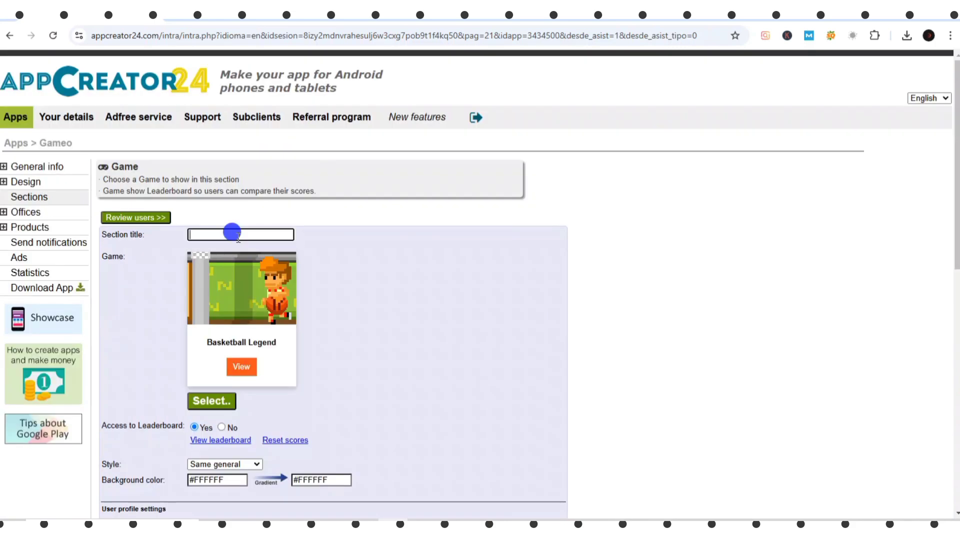
pyautogui.hotkey('ctrl', 'v')
pyautogui.scroll(-3, 383, 270)
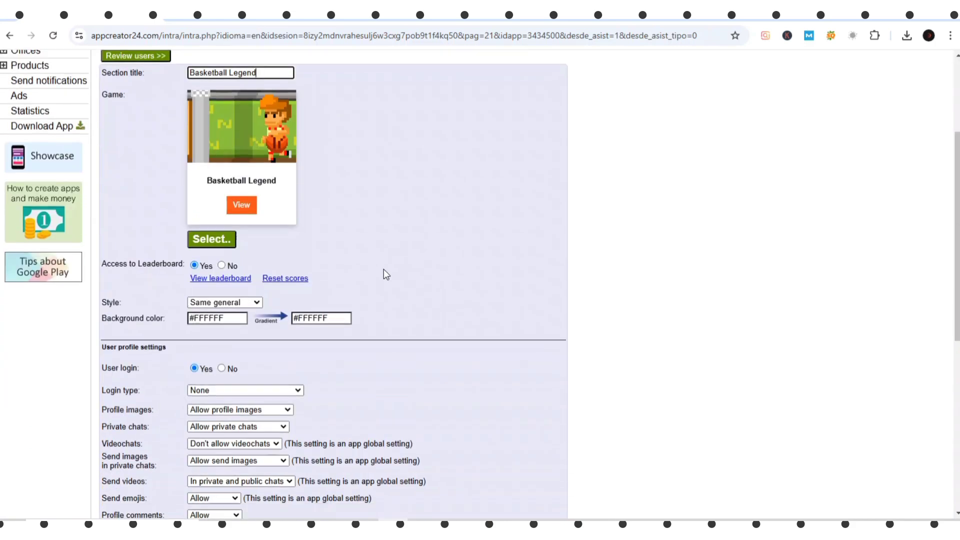
pyautogui.click(221, 266)
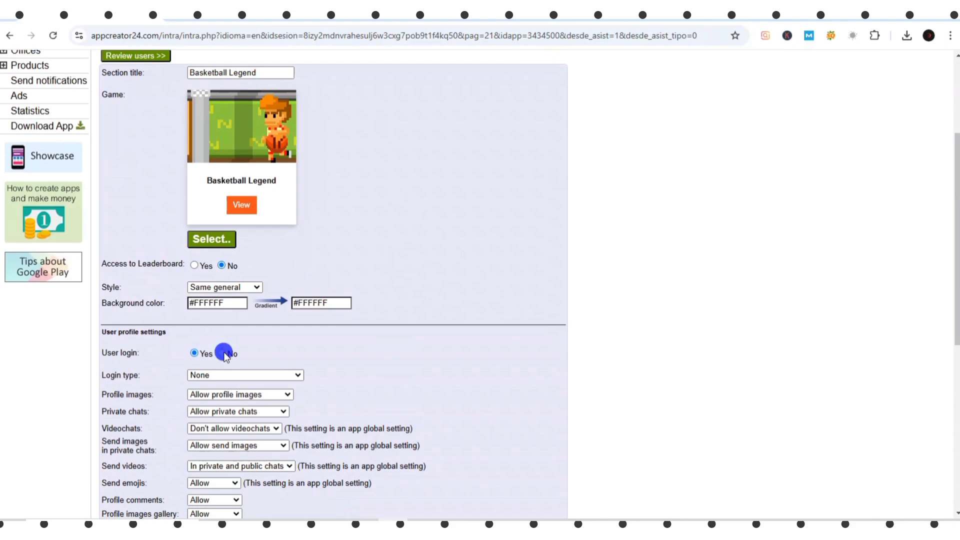
pyautogui.click(223, 354)
pyautogui.click(364, 423)
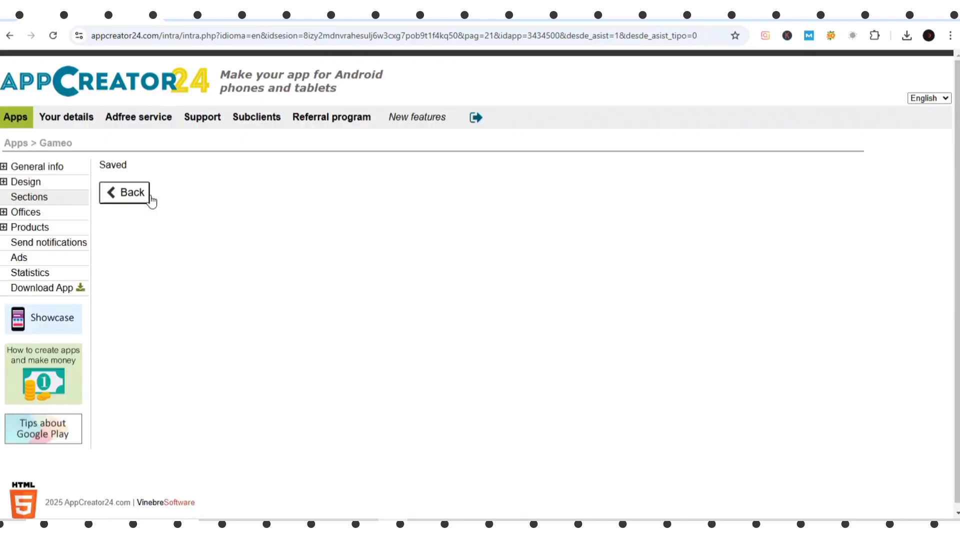
pyautogui.click(111, 192)
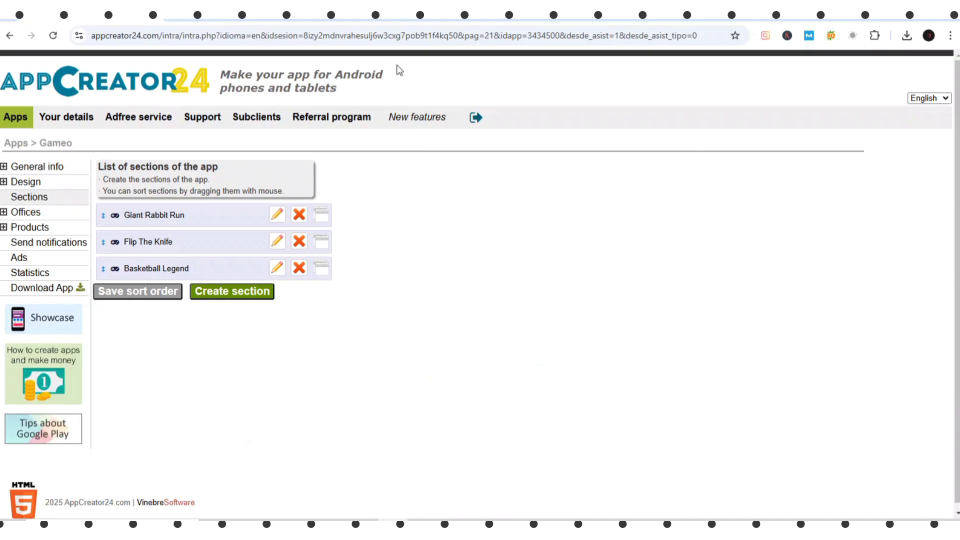
# Switch to the browser tab showing the AdMob Ad units page.
pyautogui.click(364, 20)
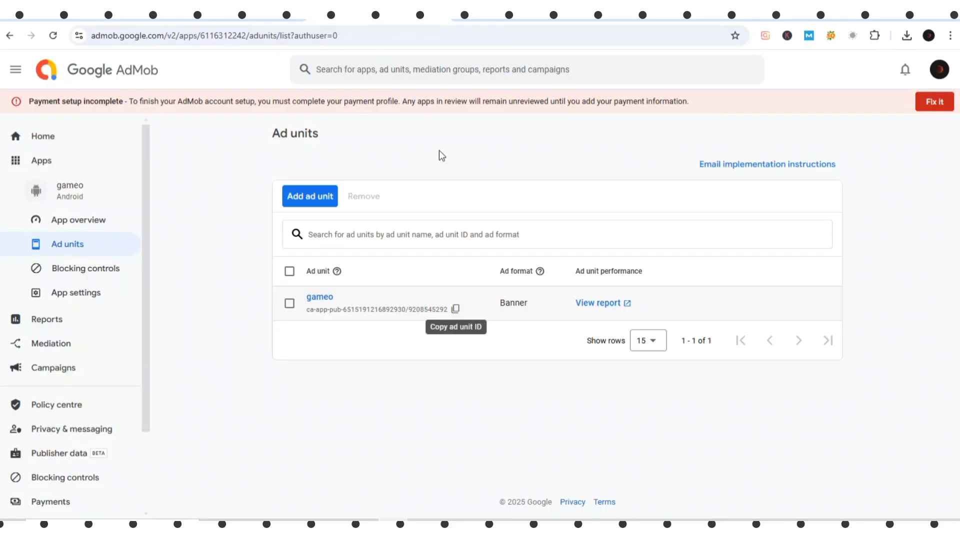
# Go to AdMob Home and begin adding a new app from the Apps menu.
pyautogui.click(44, 139)
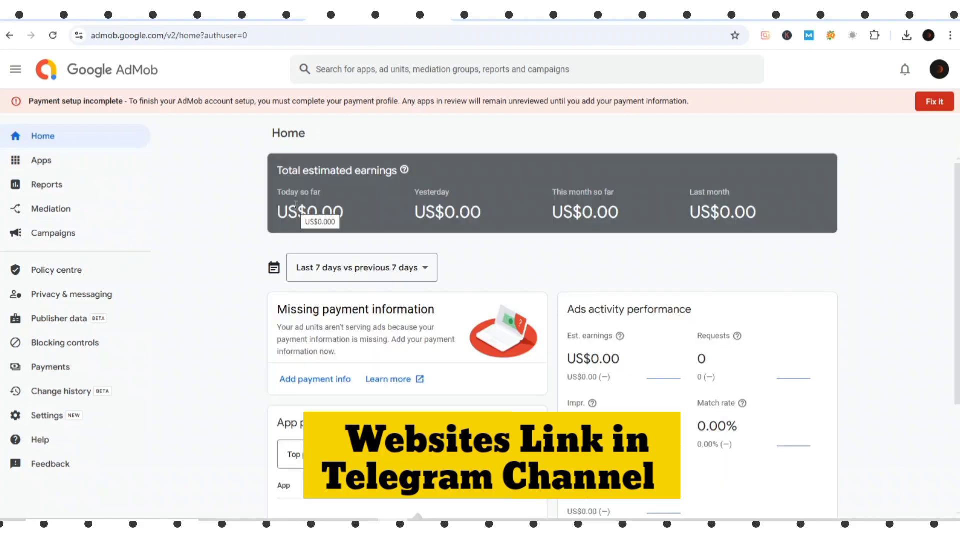
pyautogui.click(52, 164)
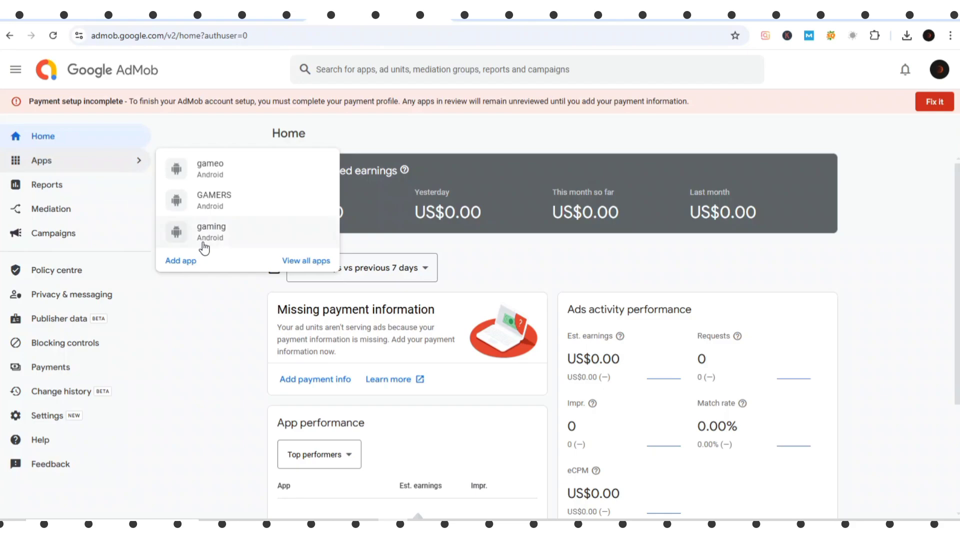
pyautogui.click(180, 262)
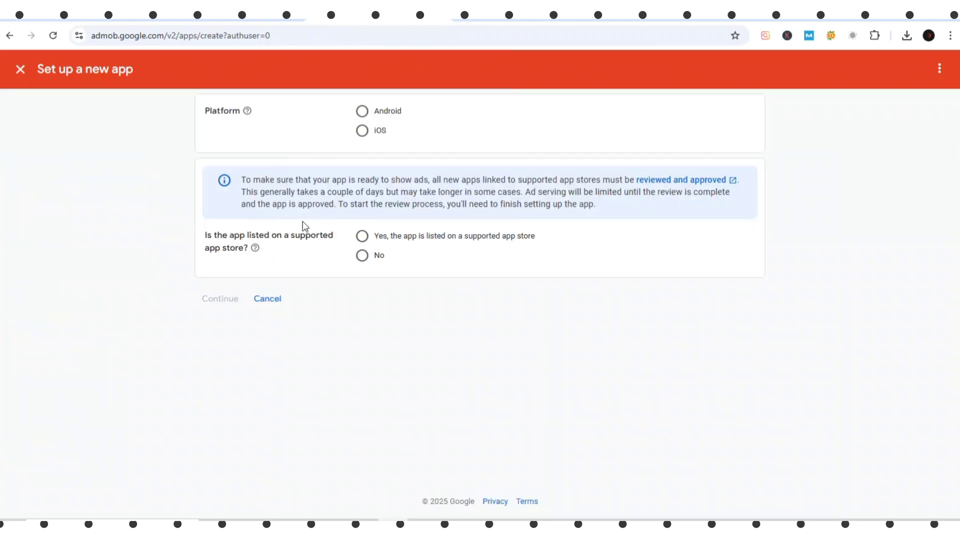
# Add an Android app named 'gameo' that isn't on an app store to AdMob.
pyautogui.click(362, 111)
pyautogui.click(362, 256)
pyautogui.click(219, 300)
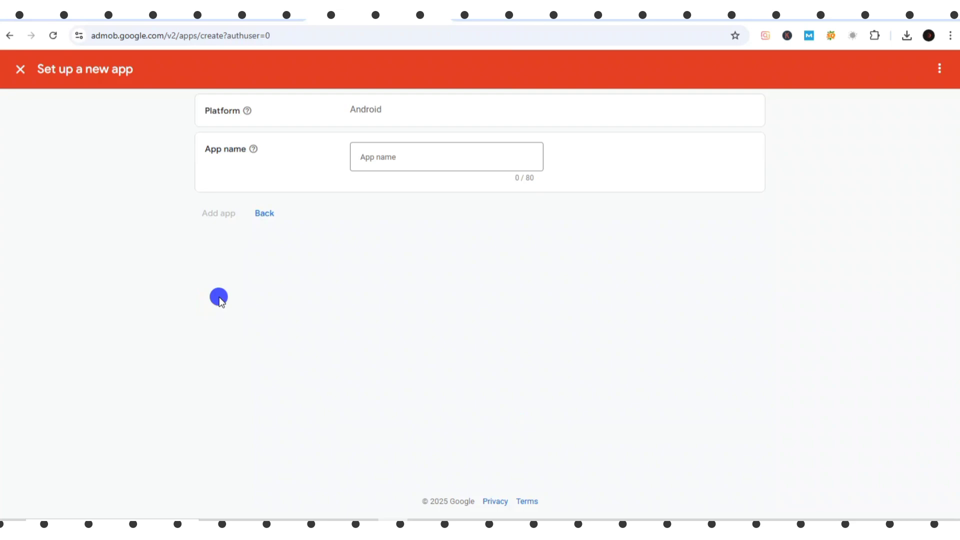
pyautogui.click(369, 157)
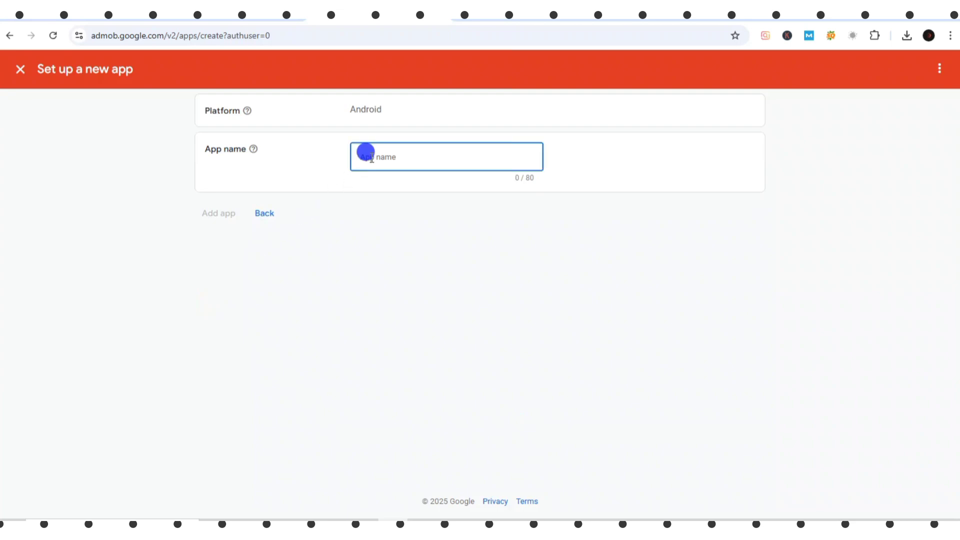
pyautogui.write('ga')
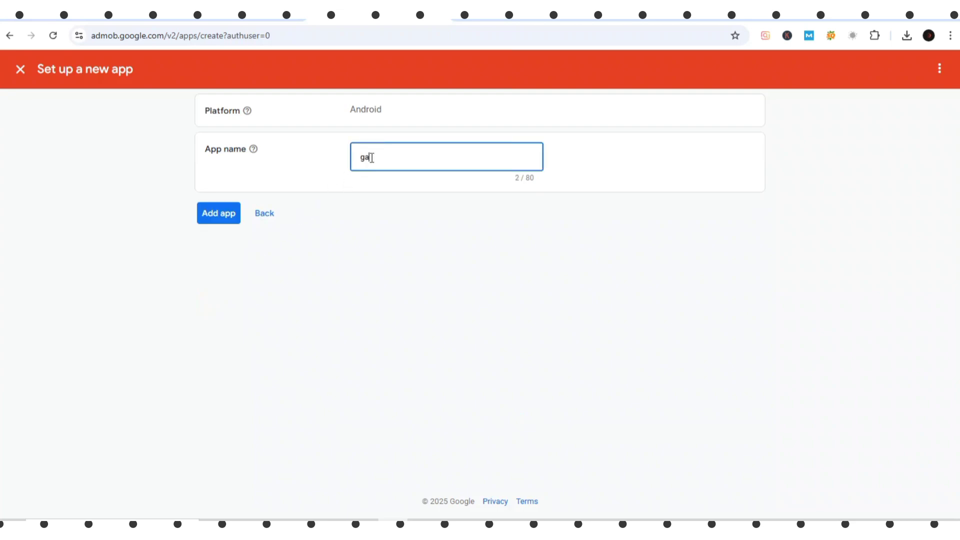
pyautogui.write('meo')
pyautogui.click(203, 215)
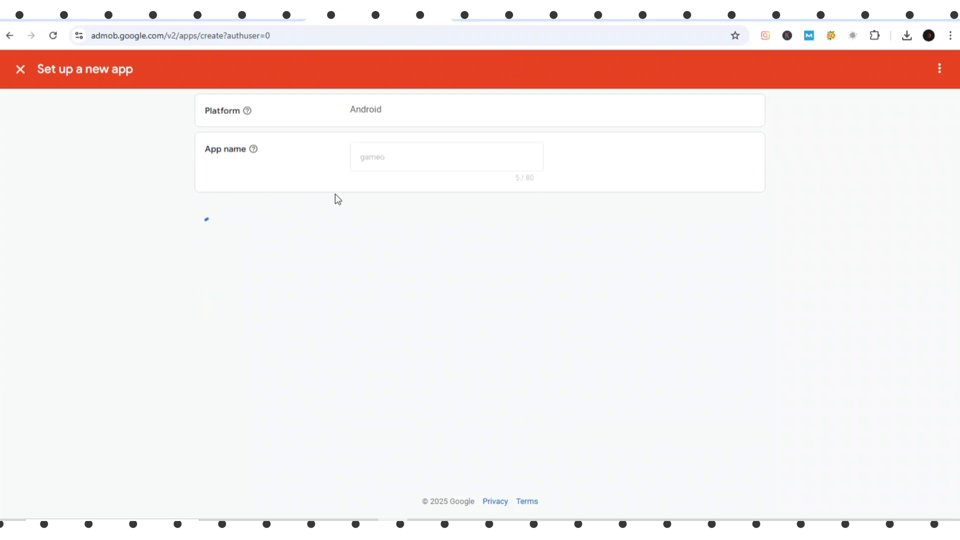
pyautogui.click(216, 274)
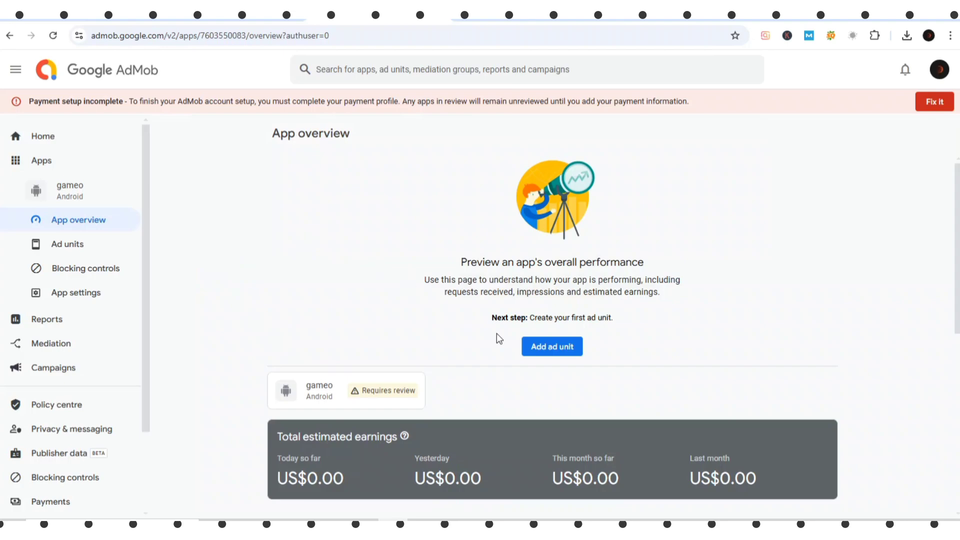
# Create a Banner ad unit named 'gameo1' with partner bidding enabled for the gameo app.
pyautogui.click(540, 345)
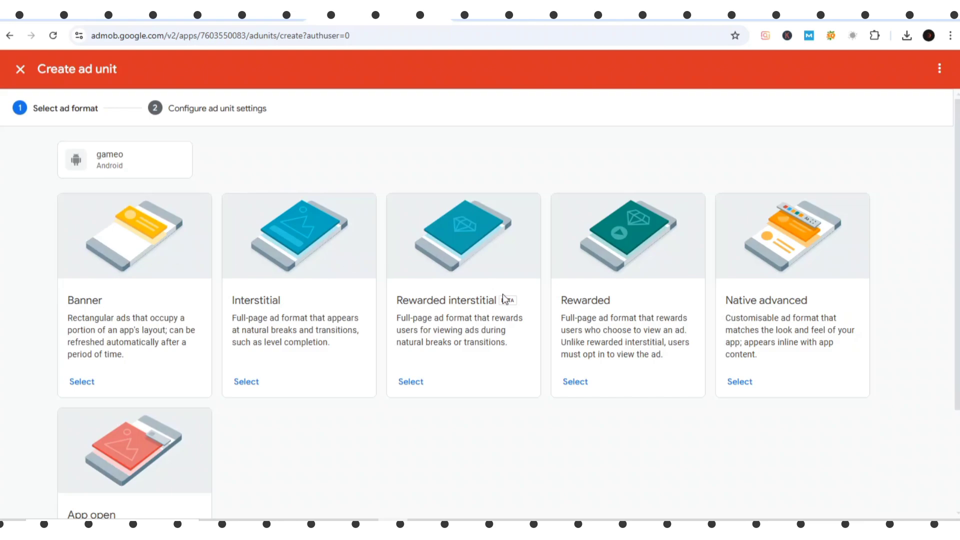
pyautogui.scroll(-3, 644, 304)
pyautogui.scroll(3, 645, 304)
pyautogui.click(80, 382)
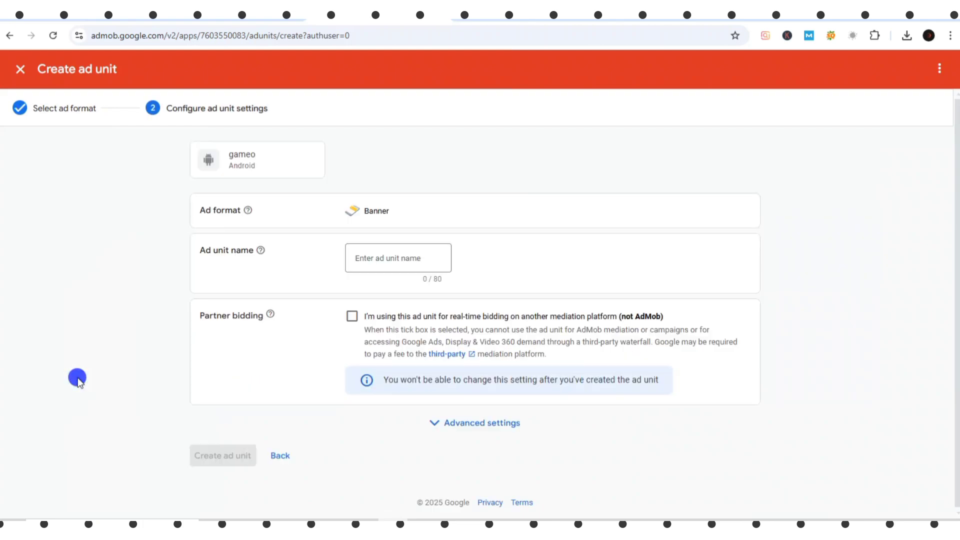
pyautogui.click(371, 258)
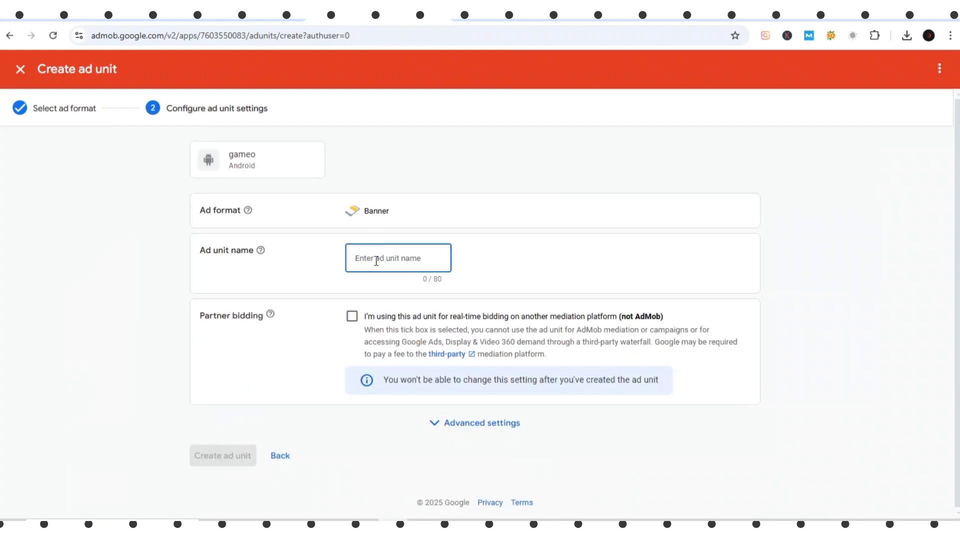
pyautogui.write('ga')
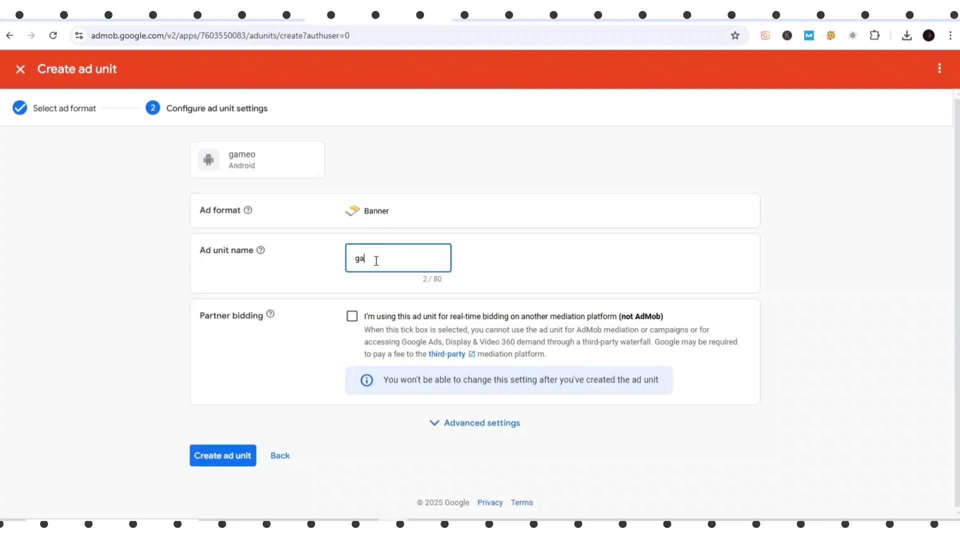
pyautogui.write('meo1')
pyautogui.click(352, 321)
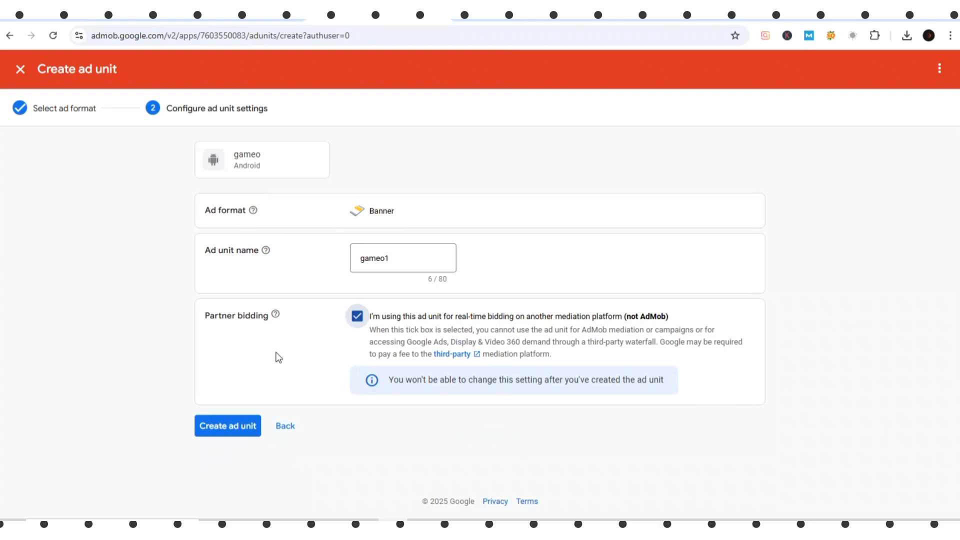
pyautogui.click(205, 429)
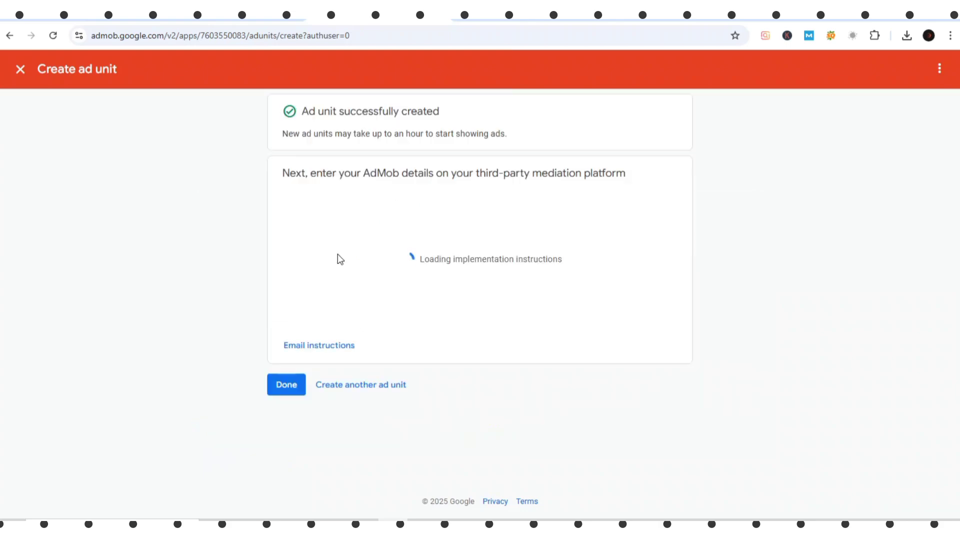
pyautogui.scroll(-3, 337, 254)
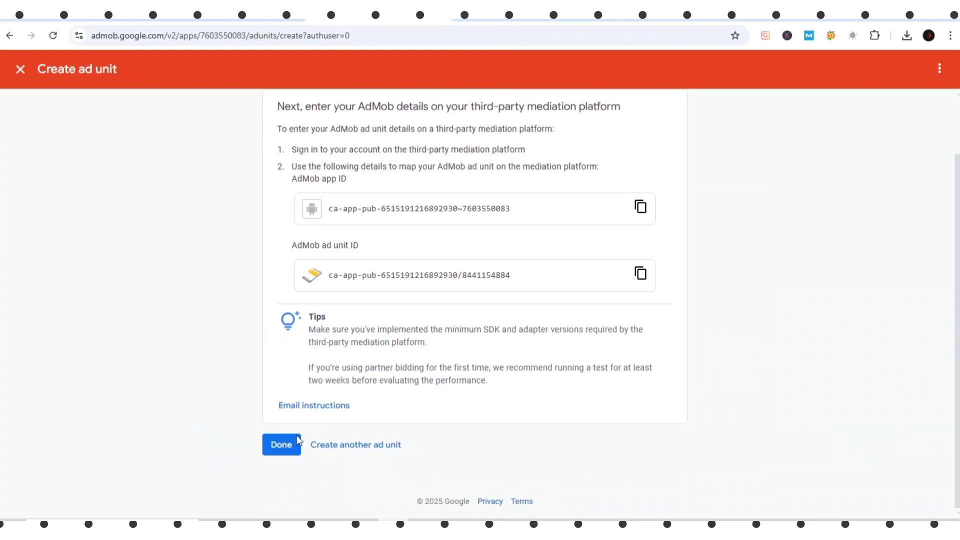
pyautogui.click(283, 443)
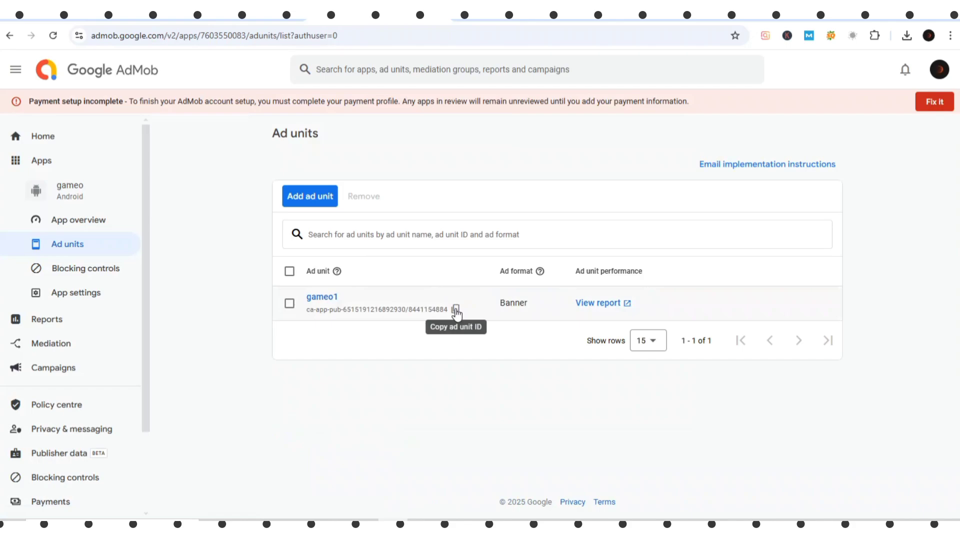
# Cancel a second ad unit and copy the gameo1 ad unit ID.
pyautogui.click(313, 198)
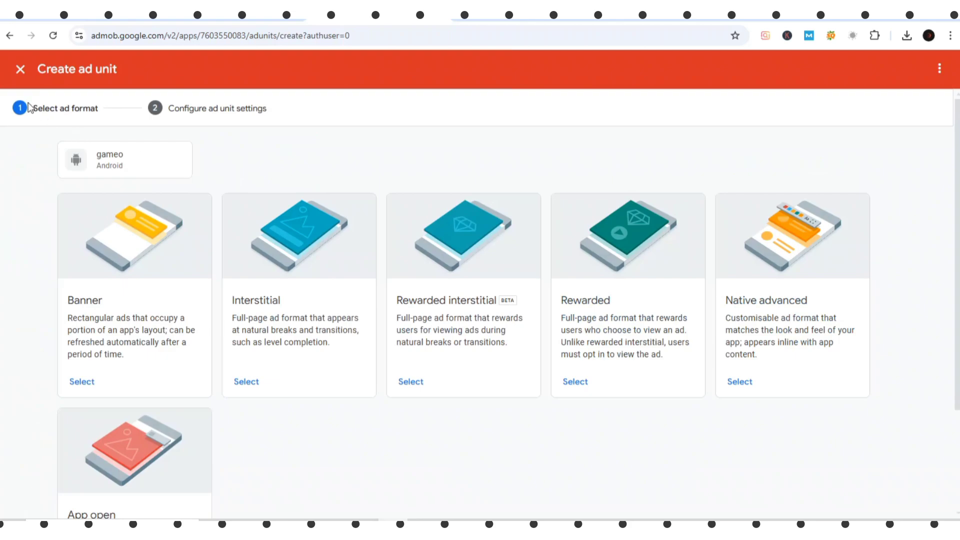
pyautogui.click(20, 70)
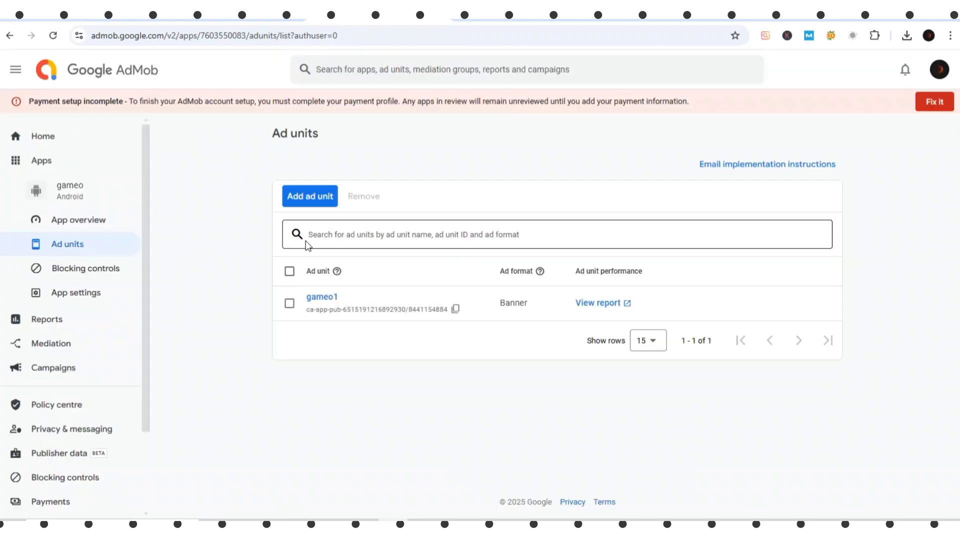
pyautogui.click(456, 310)
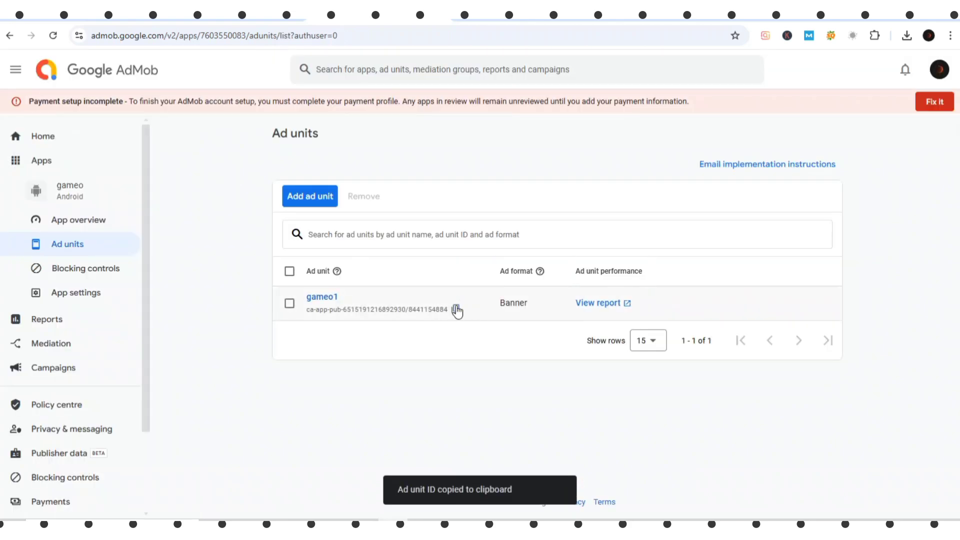
pyautogui.click(181, 10)
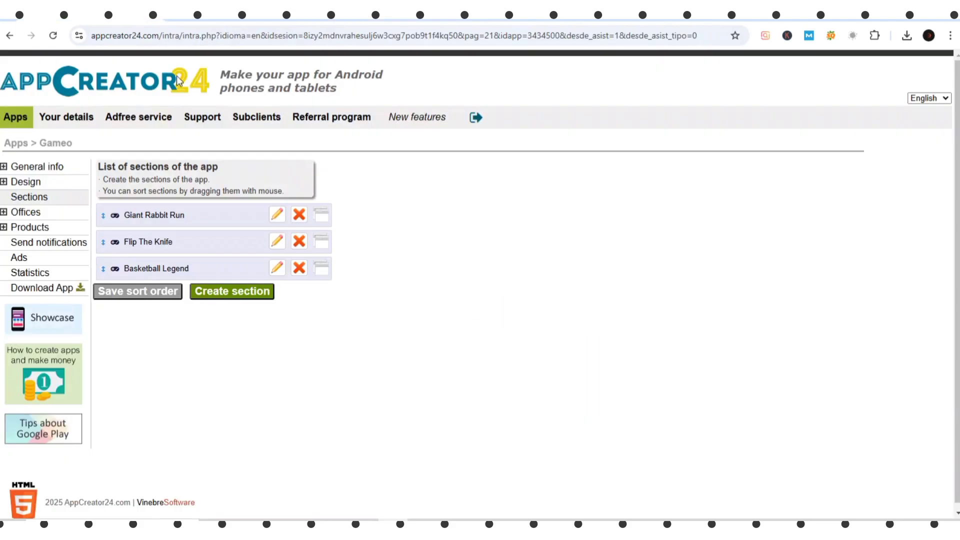
# Open the Ads settings of the Gameo app from the sidebar.
pyautogui.click(31, 257)
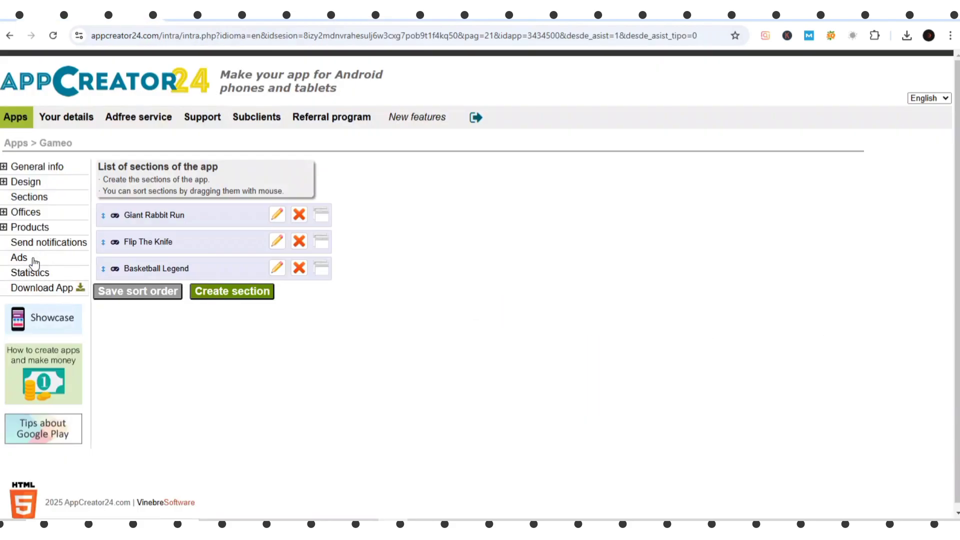
pyautogui.click(20, 257)
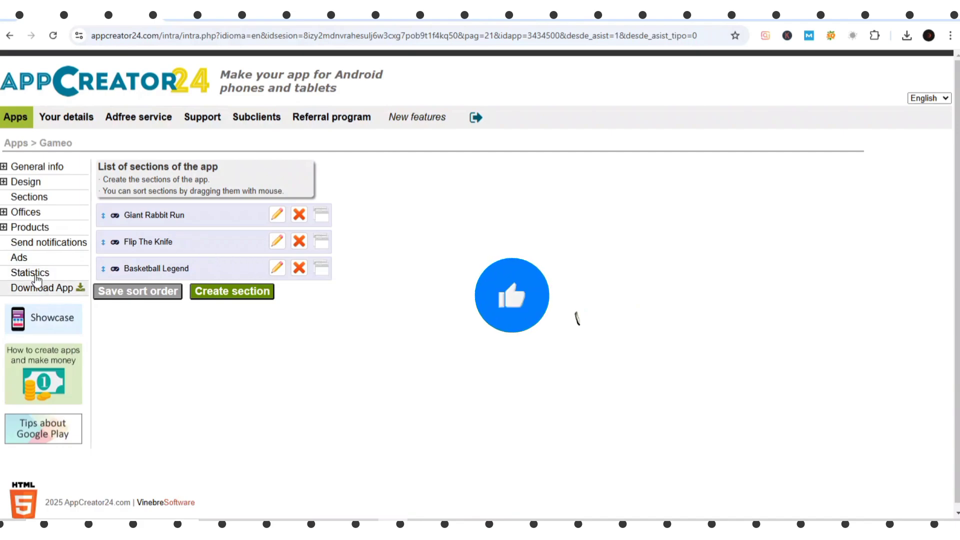
pyautogui.click(18, 256)
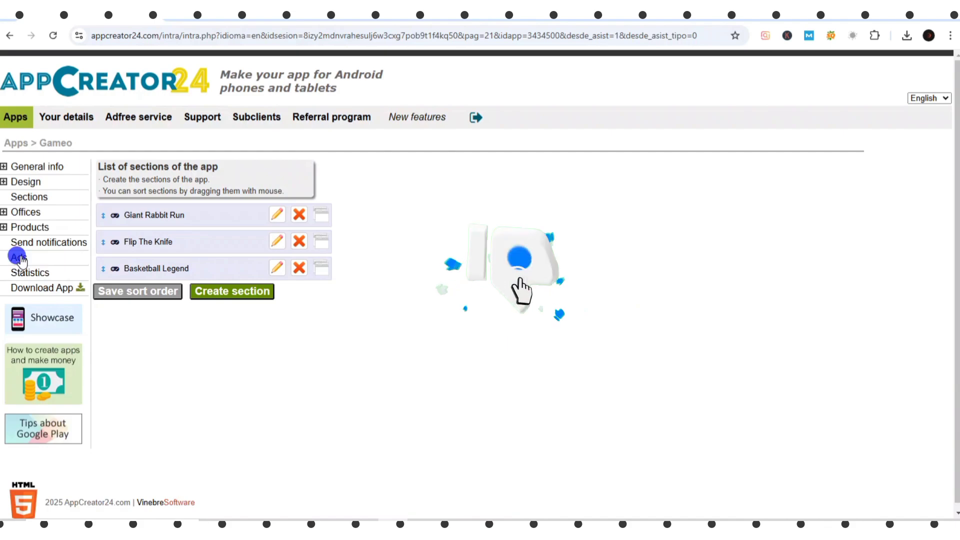
pyautogui.click(39, 256)
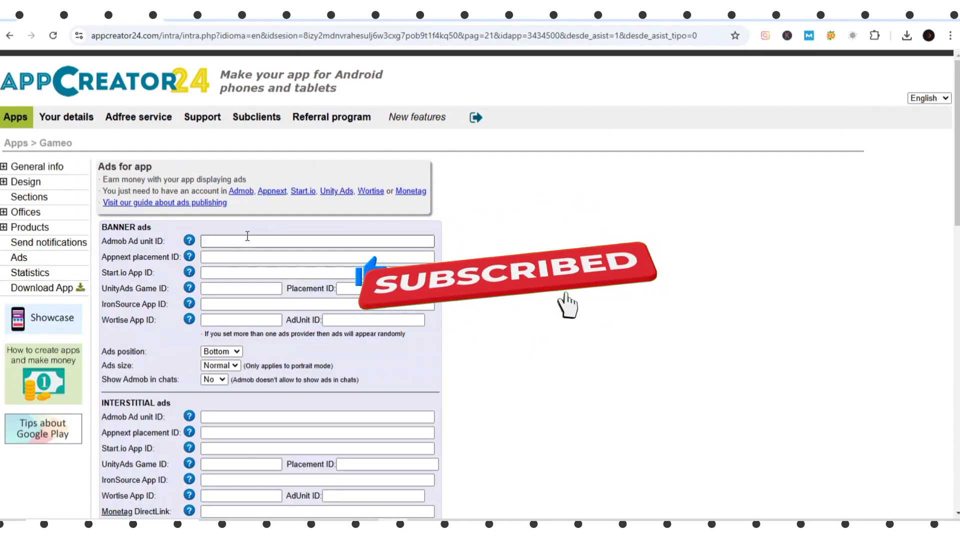
pyautogui.scroll(-5, 247, 236)
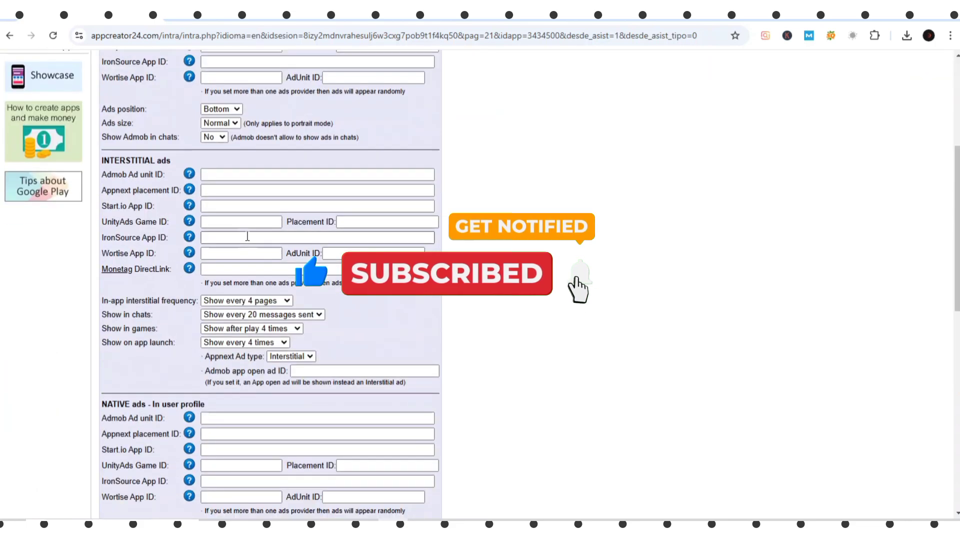
pyautogui.scroll(5, 247, 236)
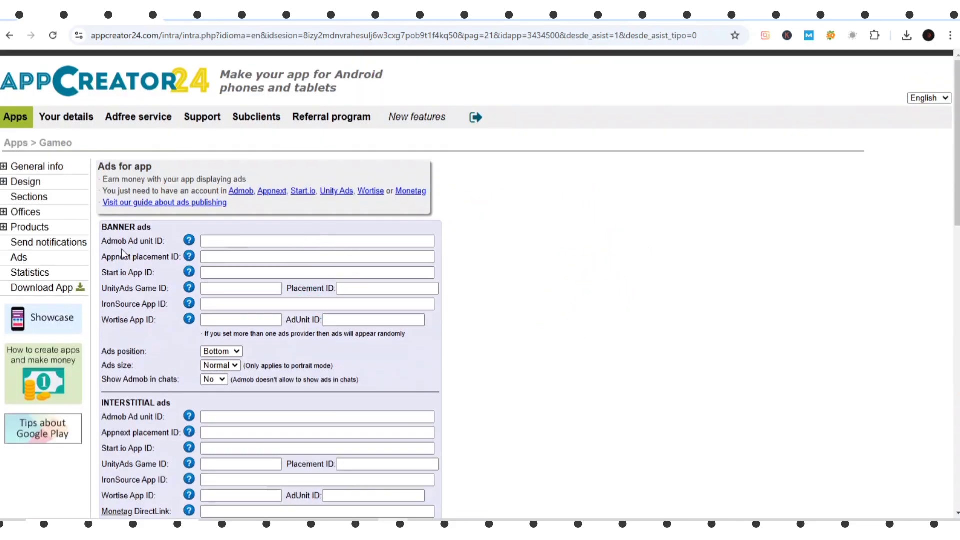
# Paste the copied gameo1 ID into the Banner Admob Ad unit ID field and save.
pyautogui.click(242, 243)
pyautogui.click(322, 267)
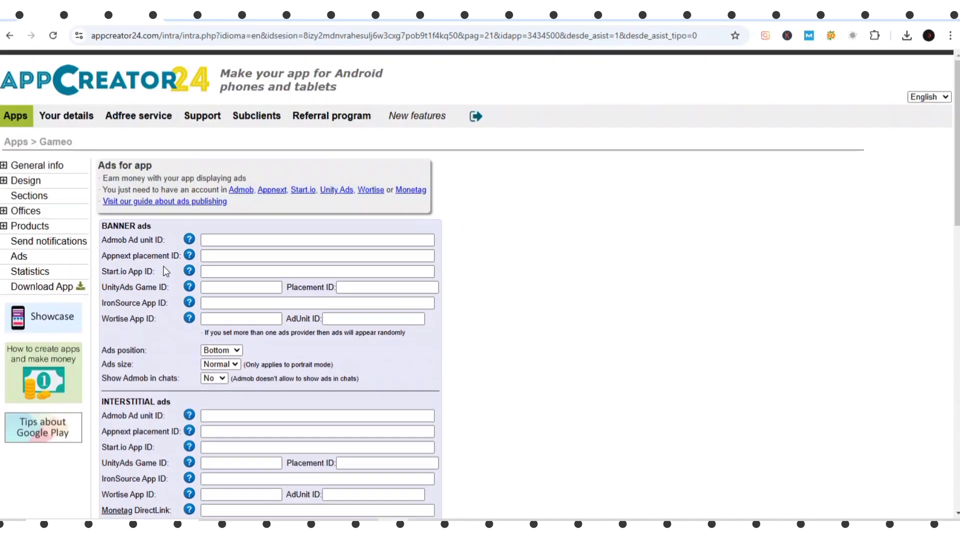
pyautogui.scroll(-3, 165, 269)
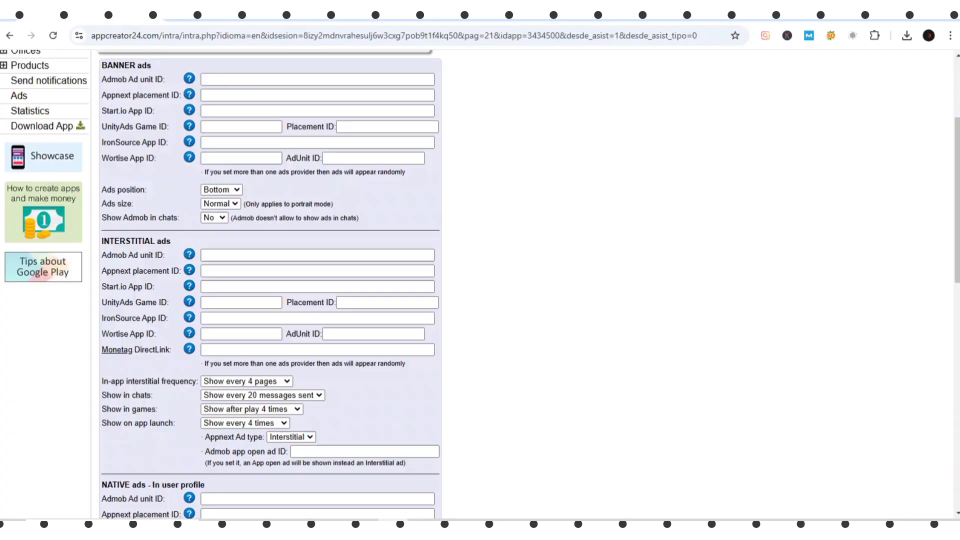
pyautogui.click(258, 258)
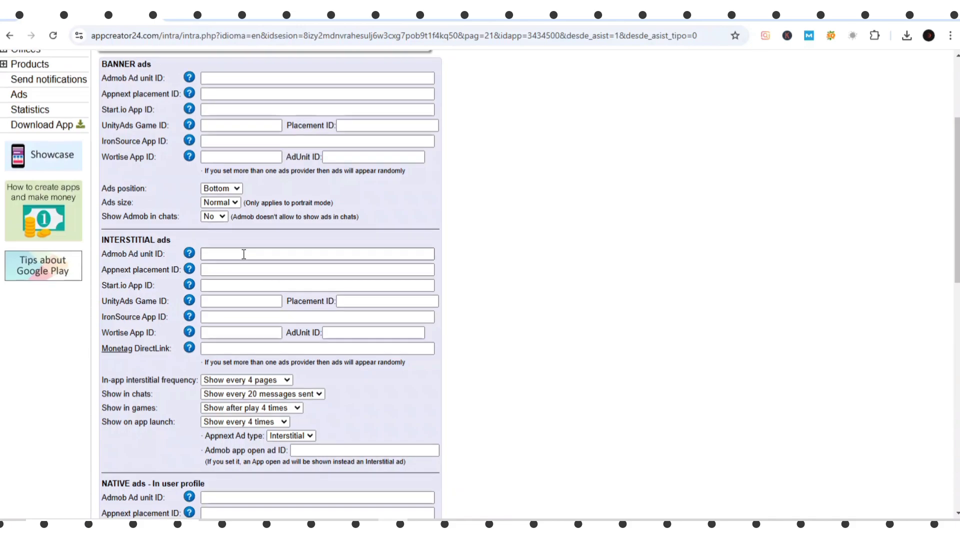
pyautogui.scroll(-3, 244, 254)
pyautogui.scroll(-2, 243, 253)
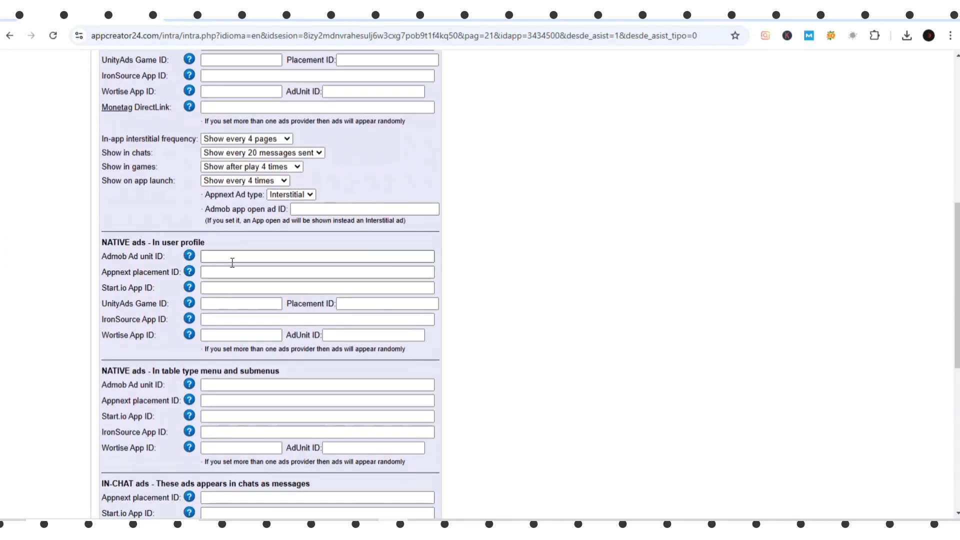
pyautogui.scroll(-3, 232, 261)
pyautogui.scroll(-3, 233, 268)
pyautogui.scroll(-2, 233, 265)
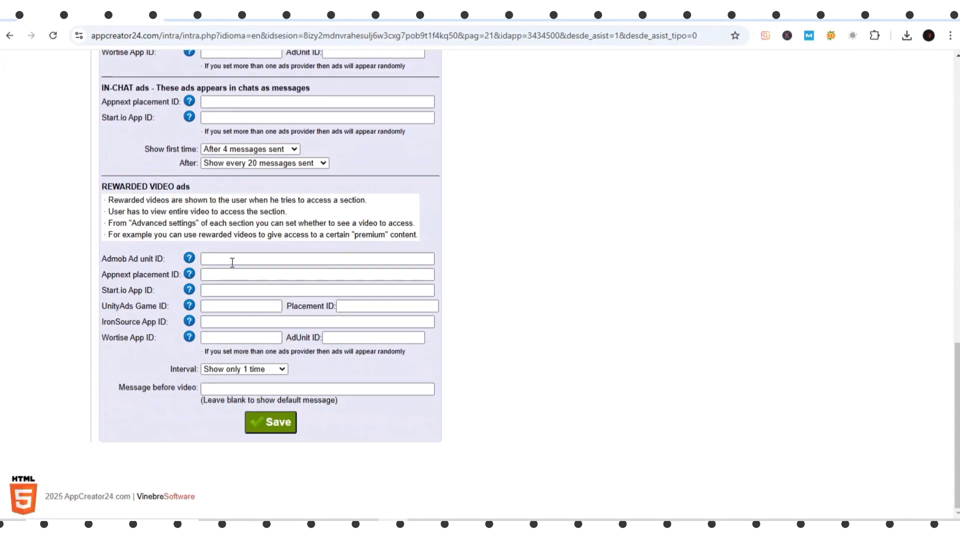
pyautogui.click(265, 423)
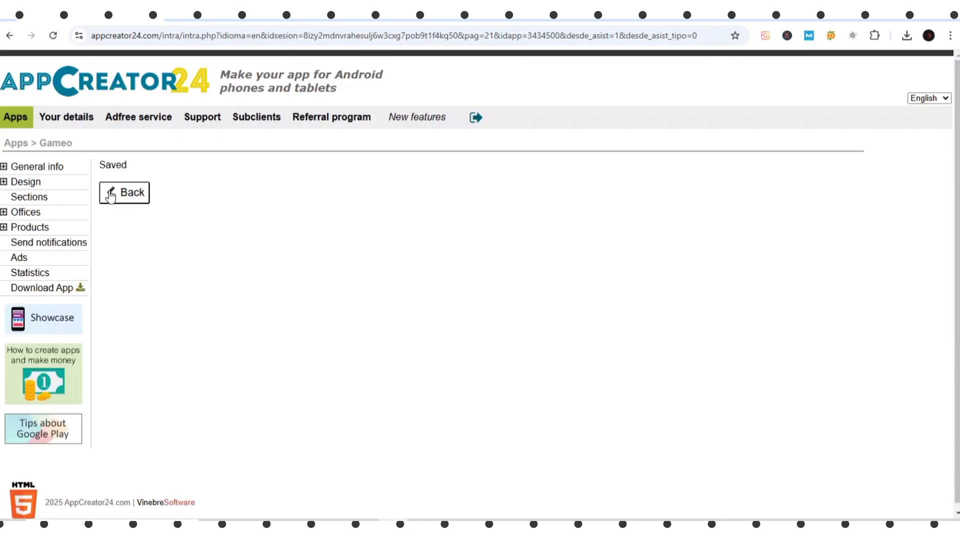
# Expand General info, return to the Ads settings form, then open Gameo's sections list.
pyautogui.click(36, 170)
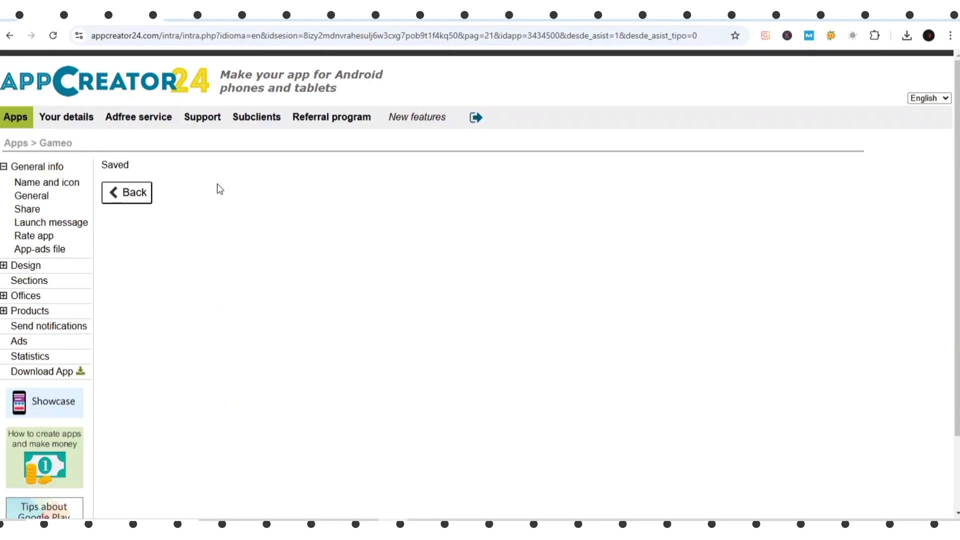
pyautogui.click(117, 194)
pyautogui.click(138, 193)
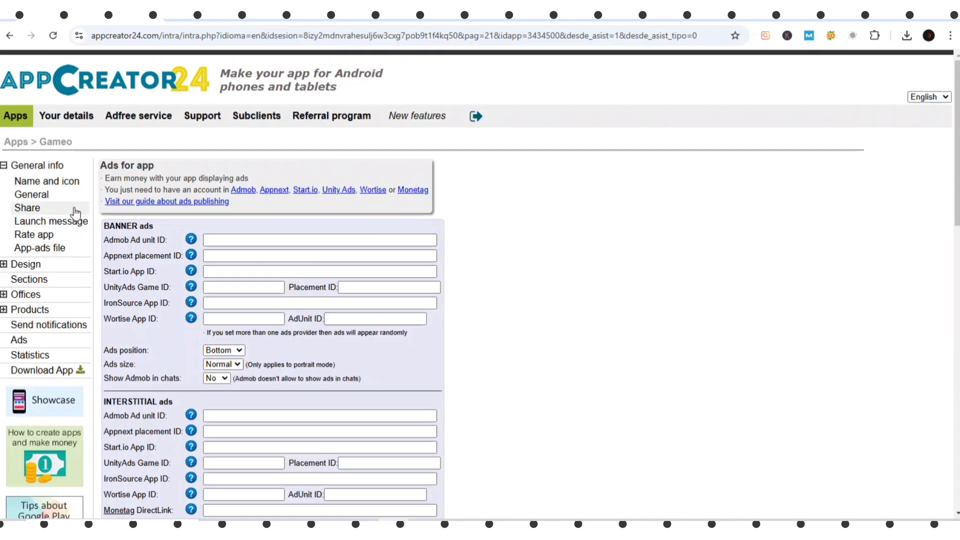
pyautogui.scroll(-2, 75, 213)
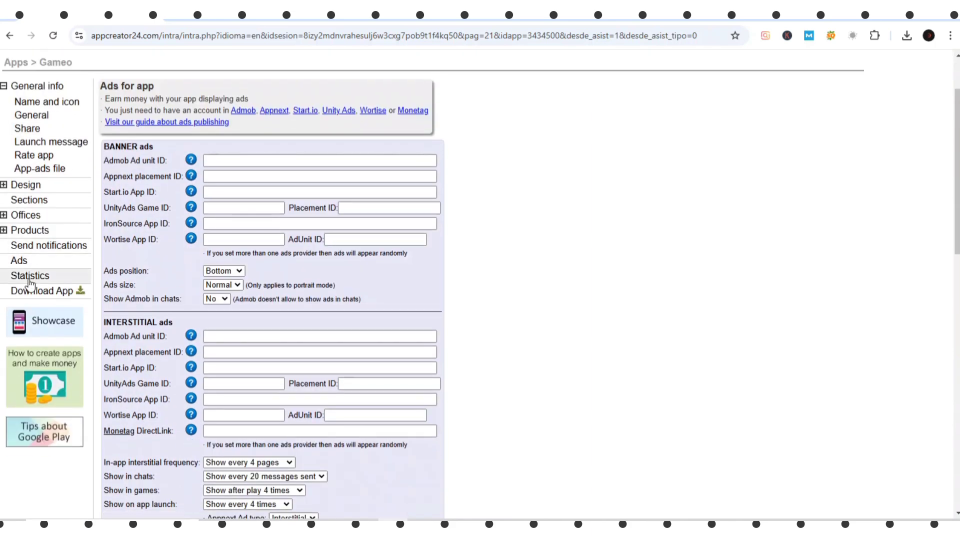
pyautogui.click(40, 200)
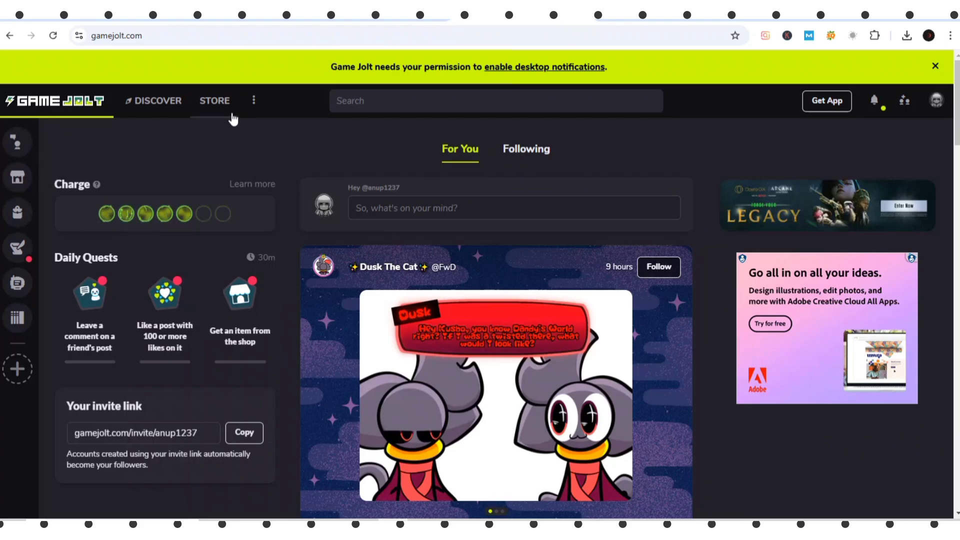
# Open Game Jolt's STORE Browse Games page, then return to the AppCreator24 editor.
pyautogui.click(214, 101)
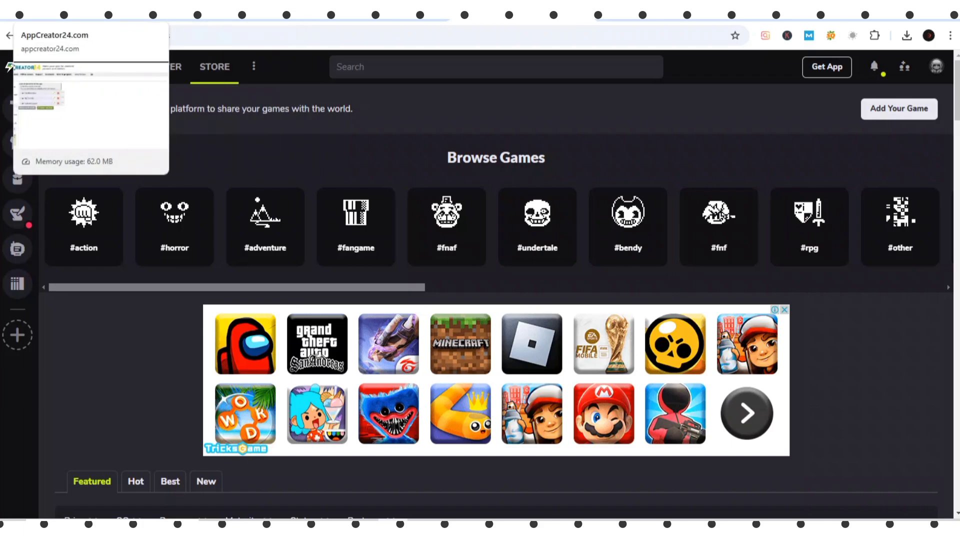
pyautogui.click(75, 10)
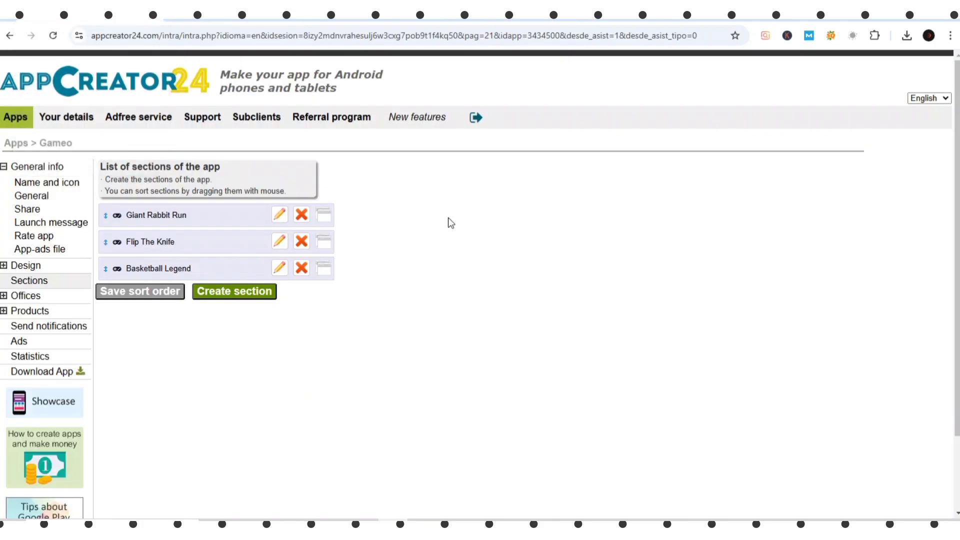